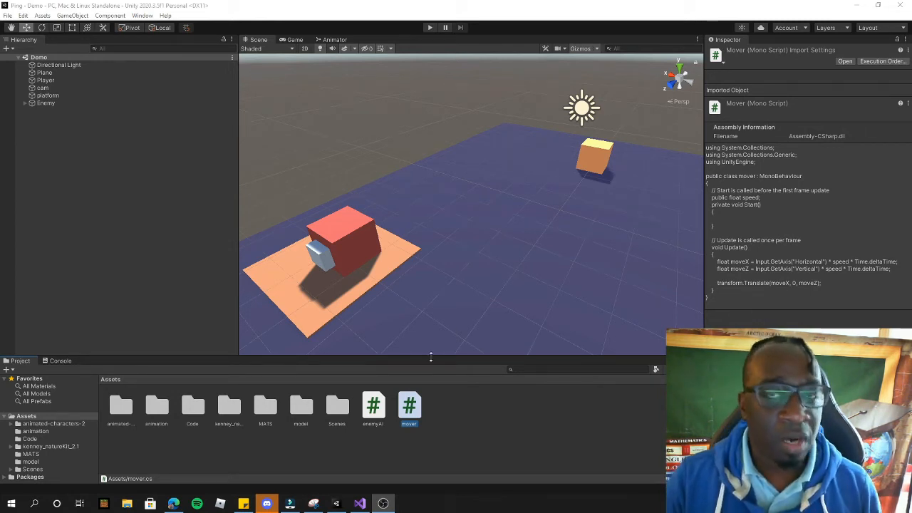
Step: Open mover.cs in Visual Studio 2019, test autocomplete with g on line 11, then delete it
double_click(410, 405)
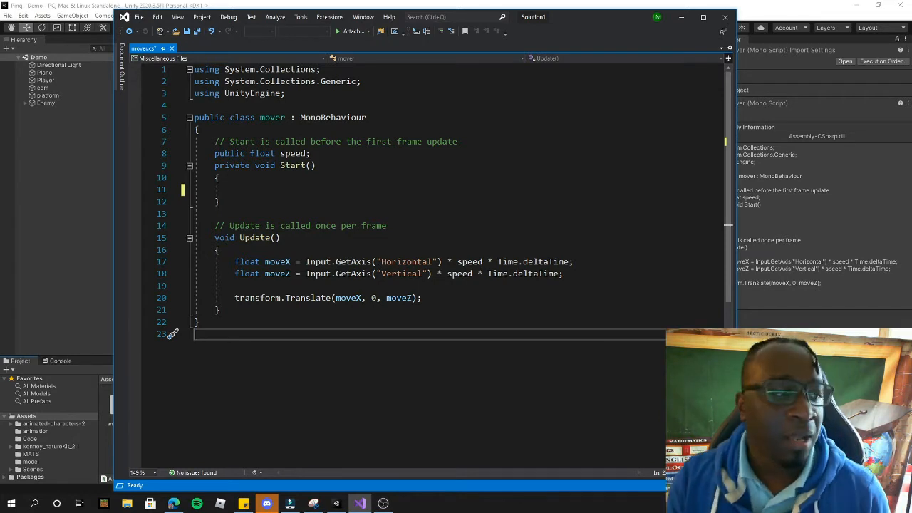
left_click(241, 181)
left_click(245, 189)
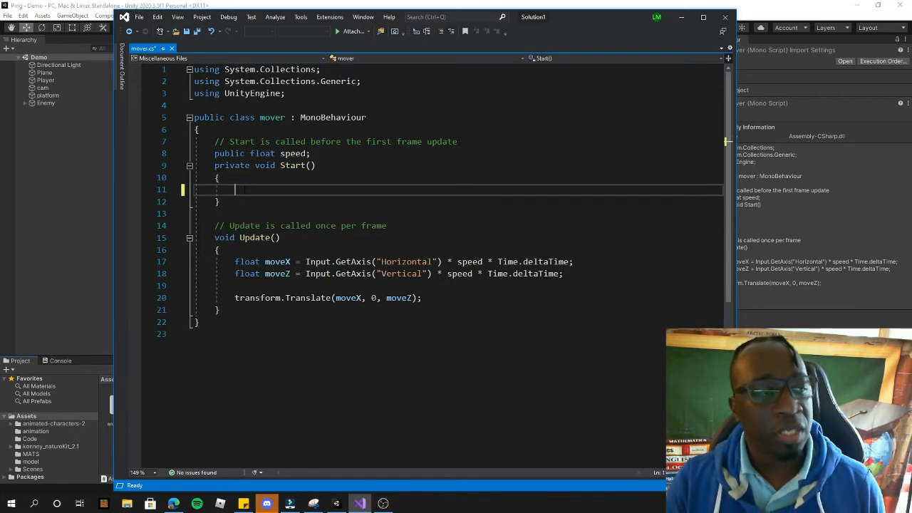
type("g")
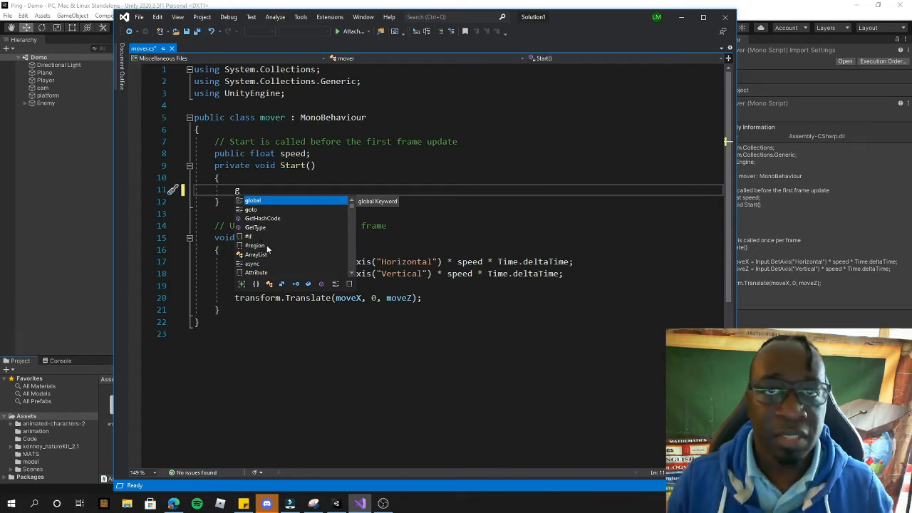
key("BackSpace")
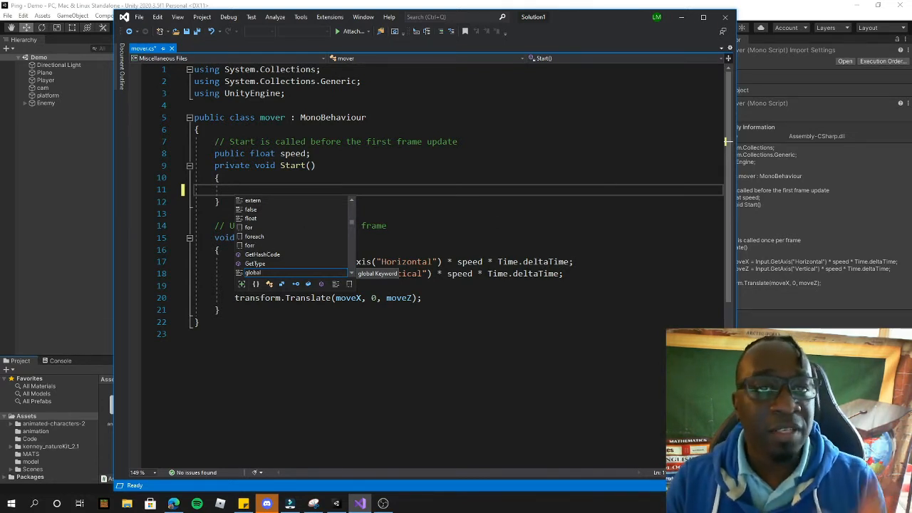
Step: Search the Windows Start menu for unity and launch Unity Hub from the results
left_click(10, 504)
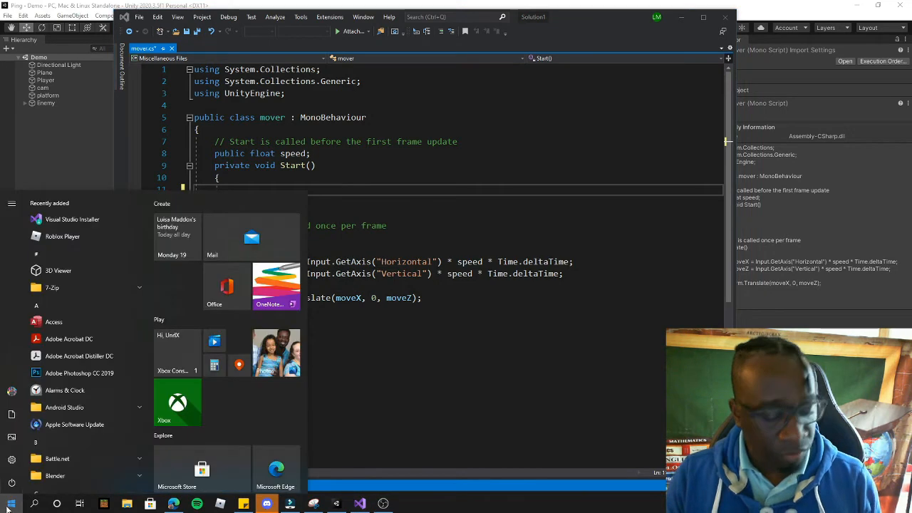
type("visual studio 2019")
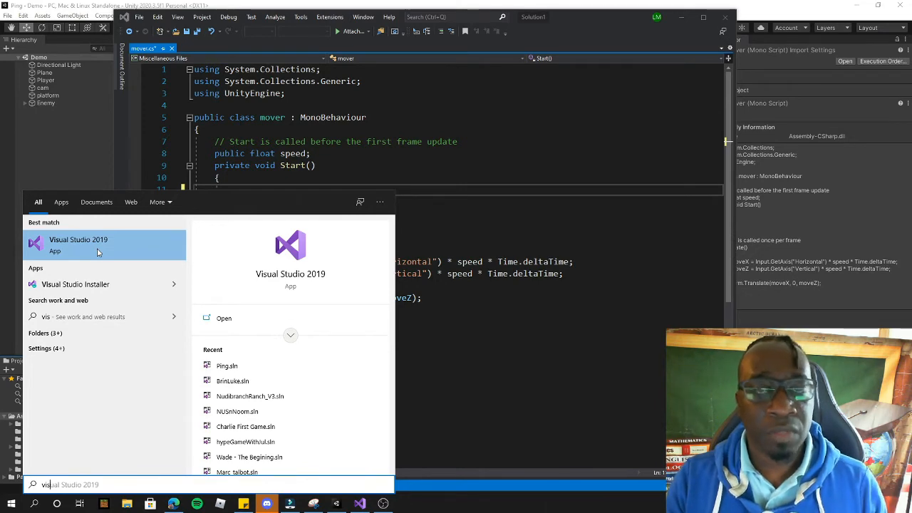
key("BackSpace")
key("BackSpace")
type("unity")
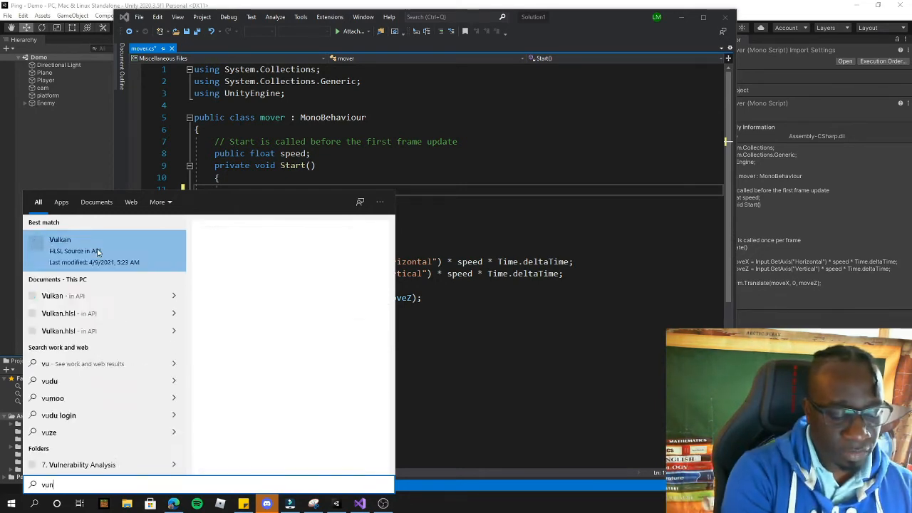
key("BackSpace")
key("BackSpace")
key("BackSpace")
key("BackSpace")
key("BackSpace")
key("BackSpace")
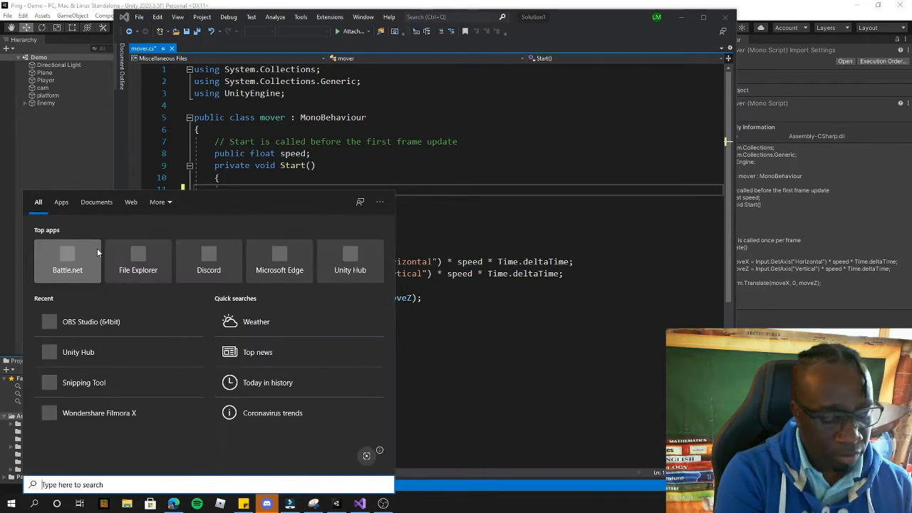
type("unity")
left_click(97, 253)
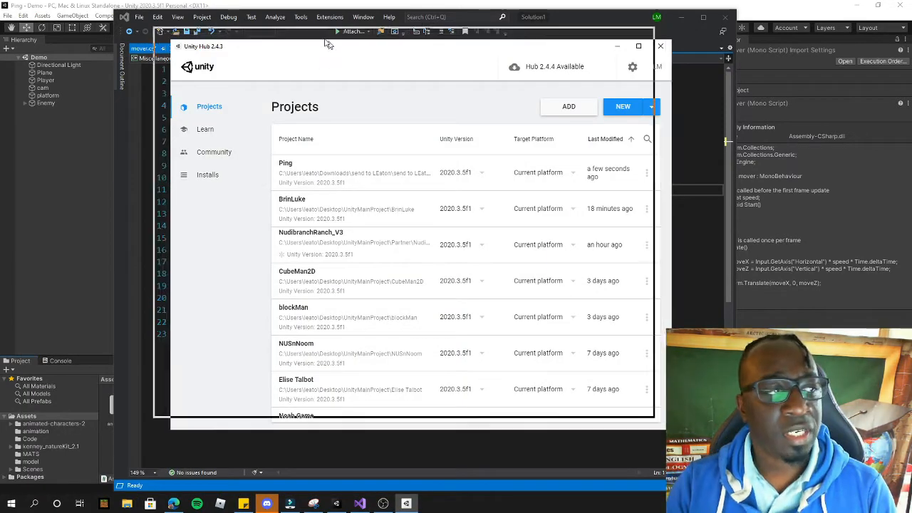
Step: Try adding Visual Studio Community 2019 as a module to Unity 2020.3.5f1, then cancel without installing
left_click(198, 164)
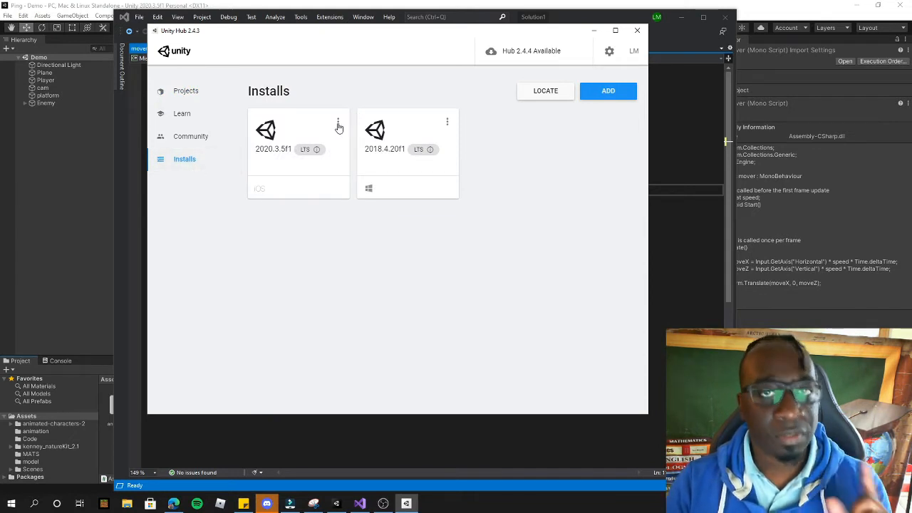
left_click(337, 122)
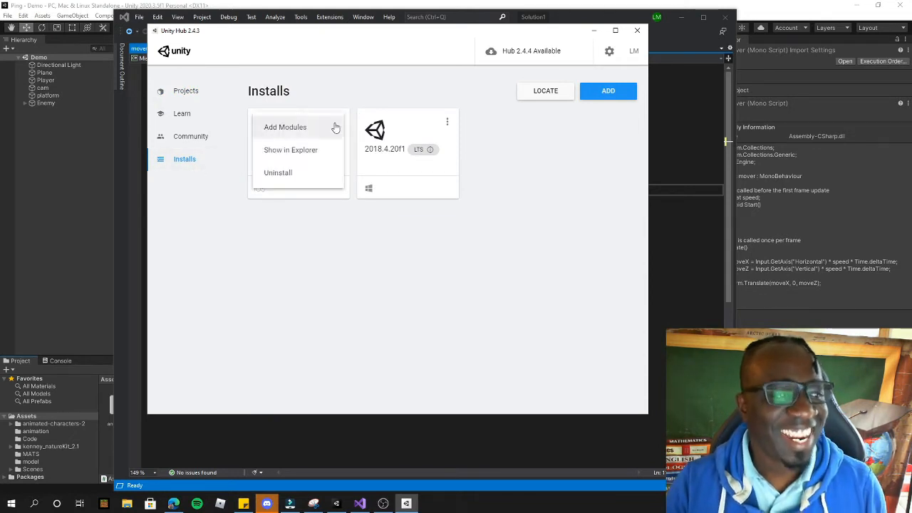
left_click(277, 130)
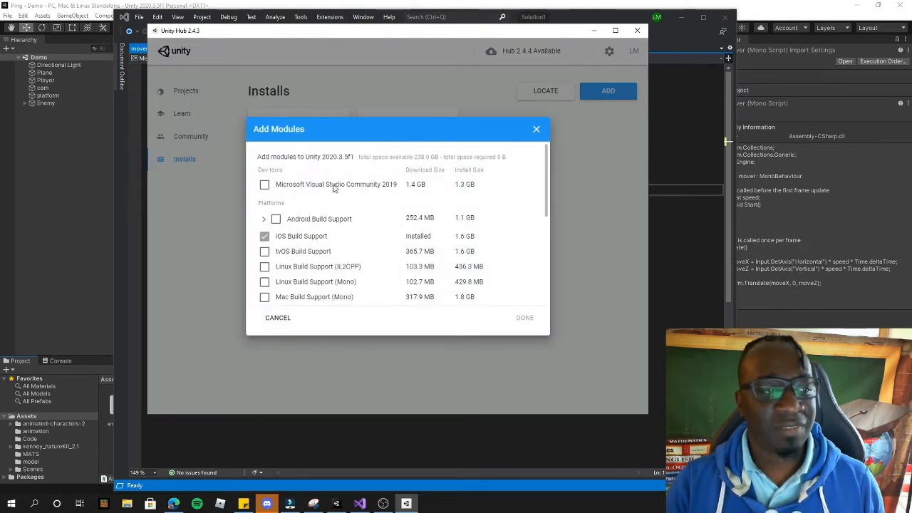
left_click(265, 184)
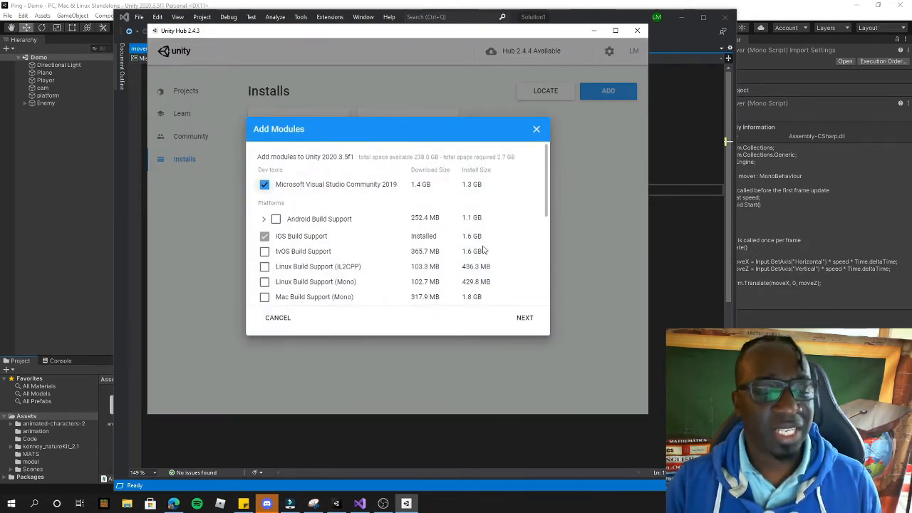
left_click(525, 318)
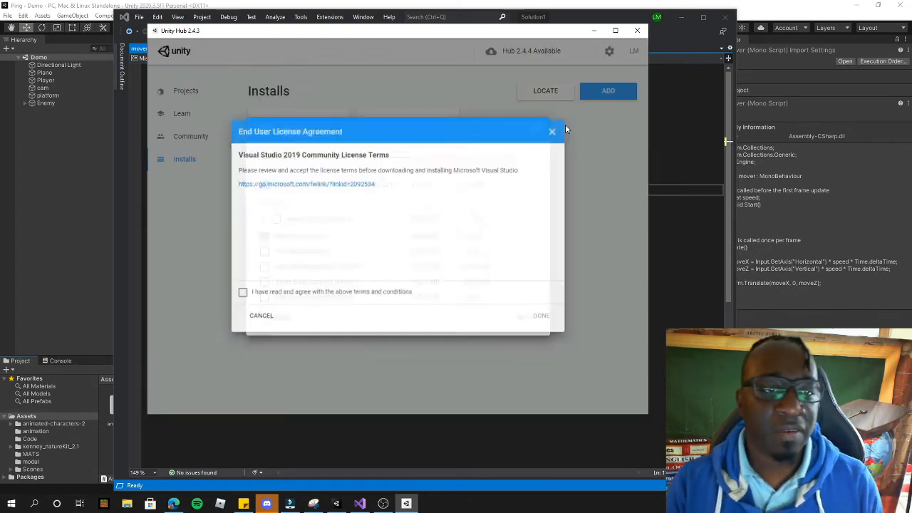
left_click(564, 126)
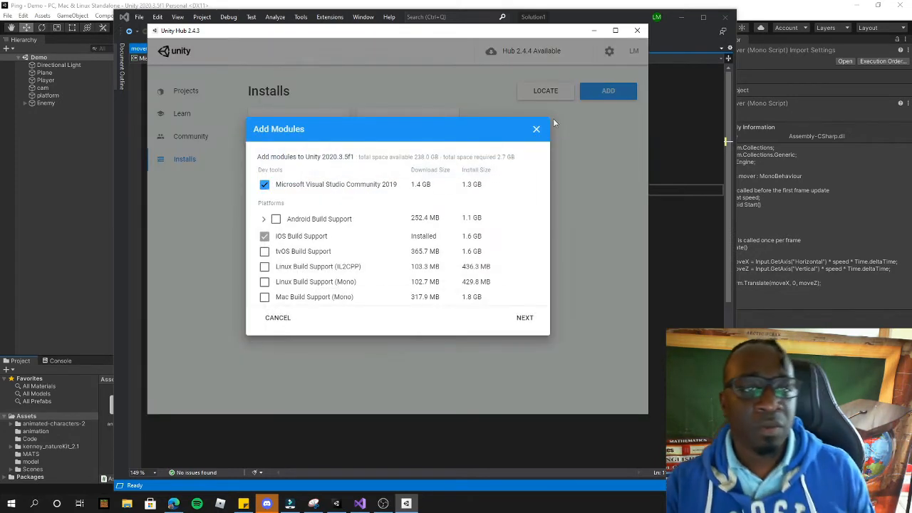
left_click(541, 126)
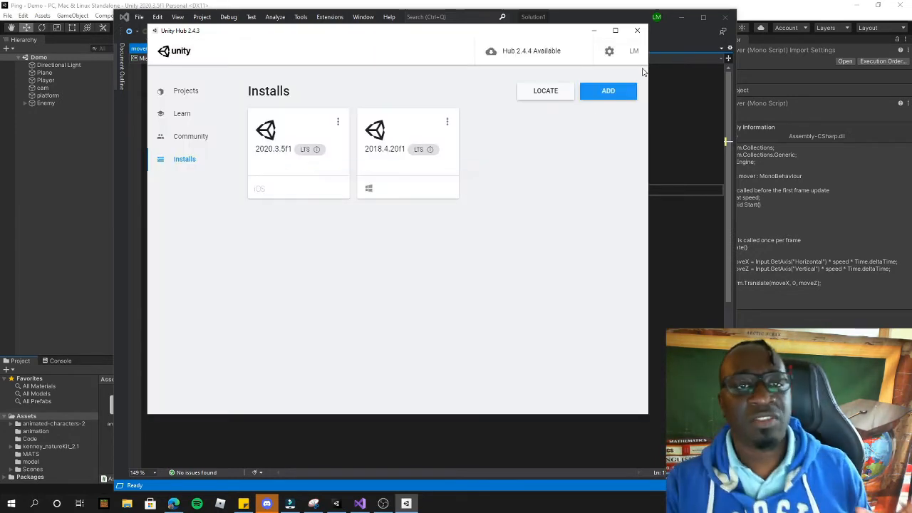
Step: Close Unity Hub and move the Visual Studio window slightly left and down
left_click(639, 31)
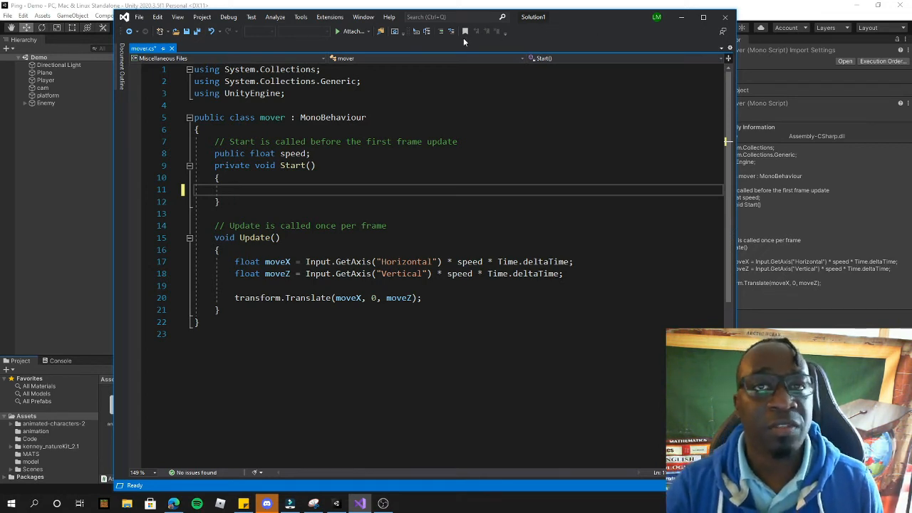
left_click_drag(588, 11, 560, 20)
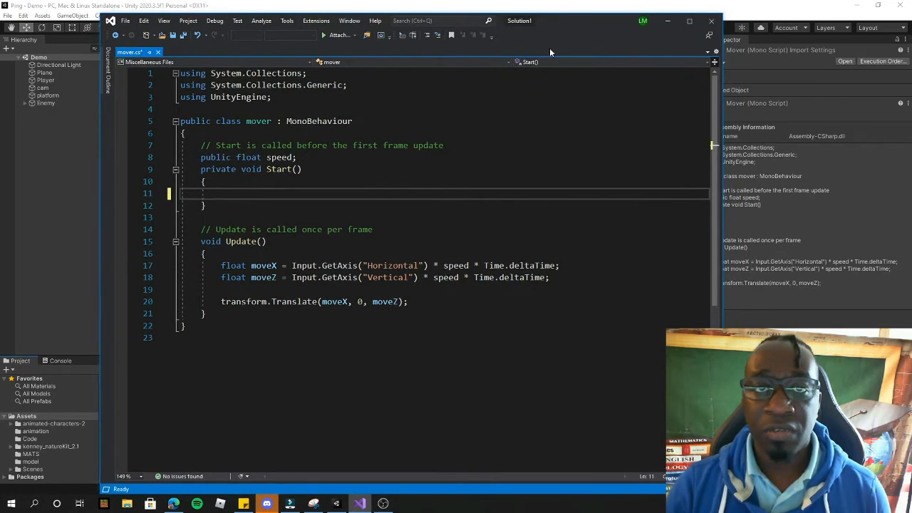
left_click(287, 20)
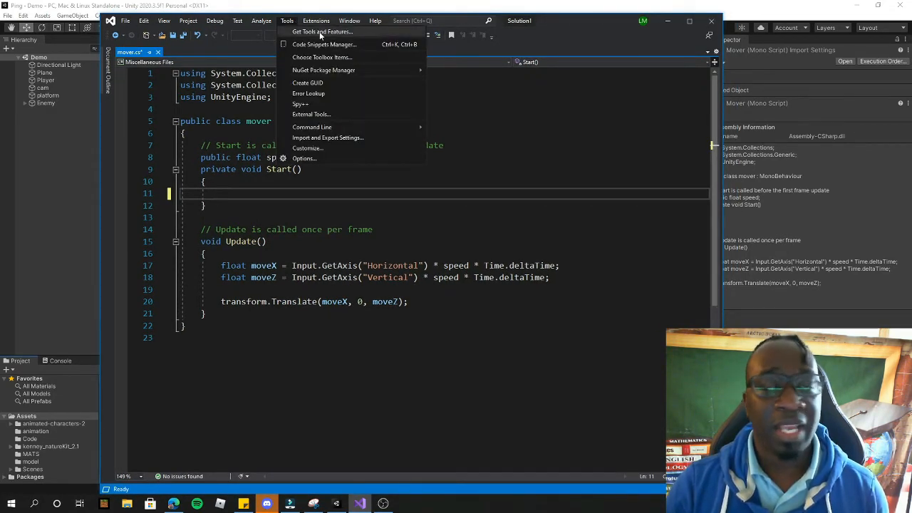
Step: In Visual Studio Installer, tick Unity Hub under Game development with Unity, then close the installer
left_click(321, 32)
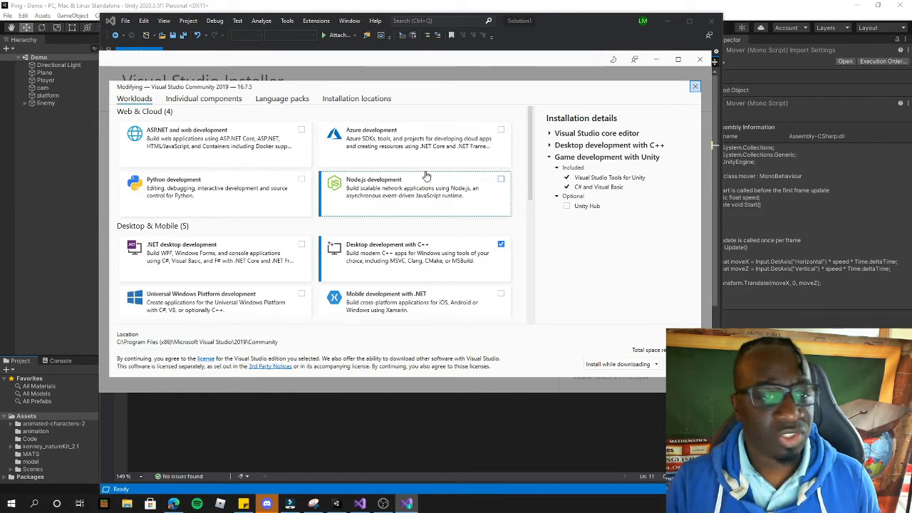
scroll(422, 178, "down", 1)
scroll(422, 179, "down", 2)
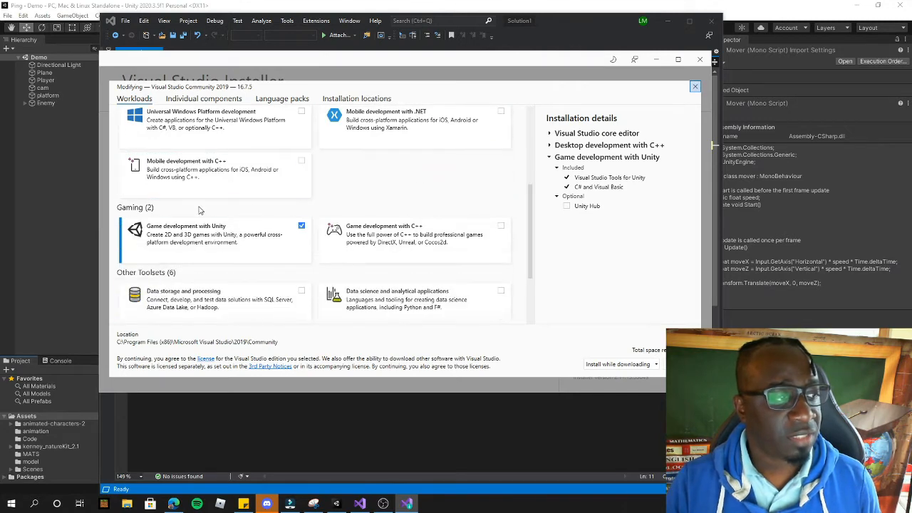
scroll(137, 214, "down", 1)
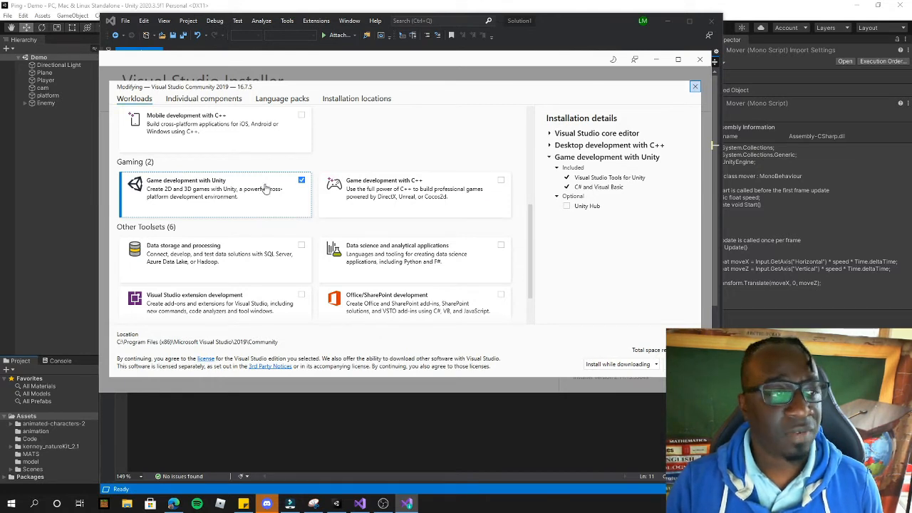
left_click(567, 206)
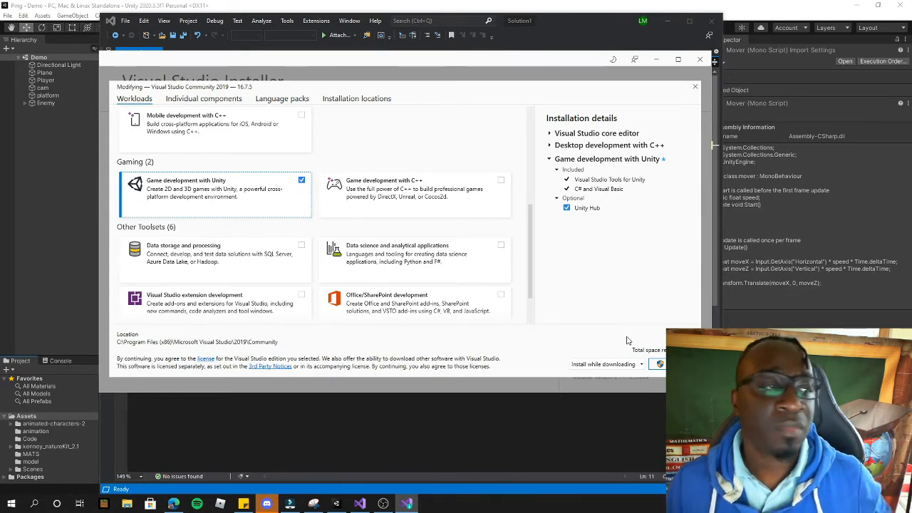
left_click(703, 60)
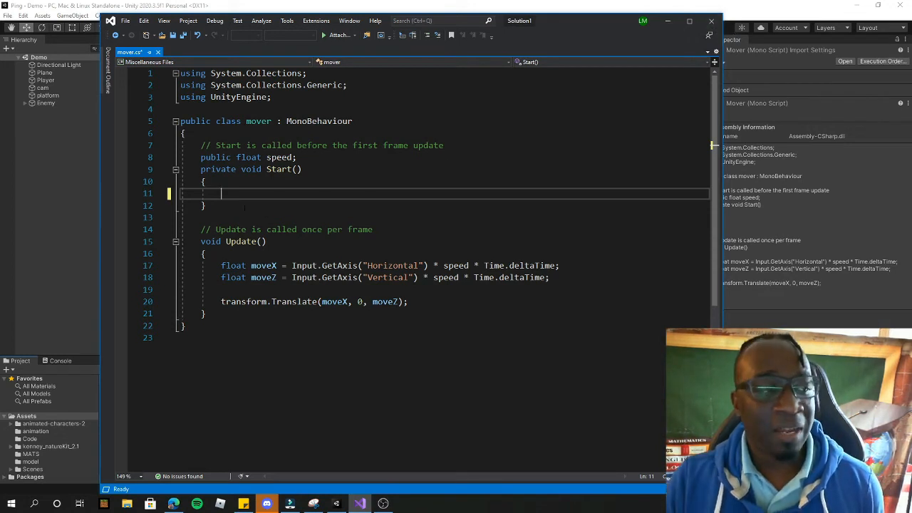
Step: Minimize Visual Studio 2019 to bring the Unity editor with the Demo scene back
type("g")
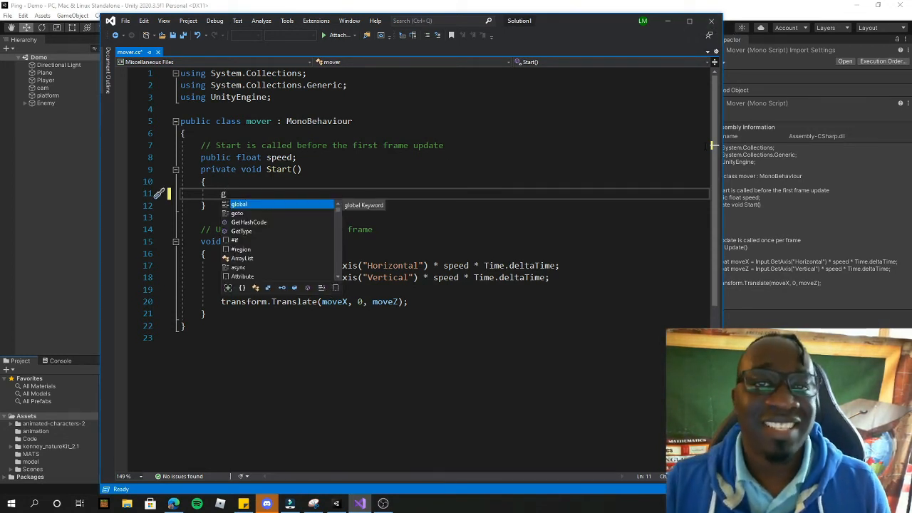
left_click(667, 20)
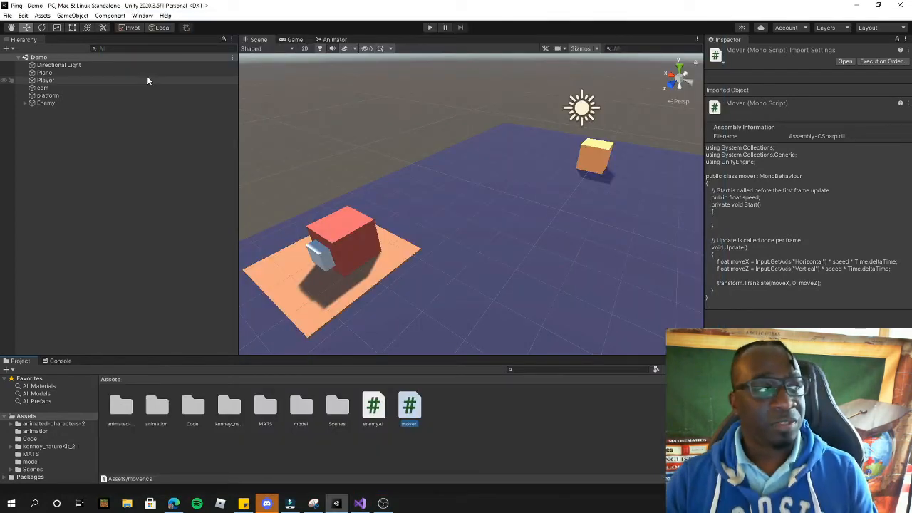
left_click(24, 16)
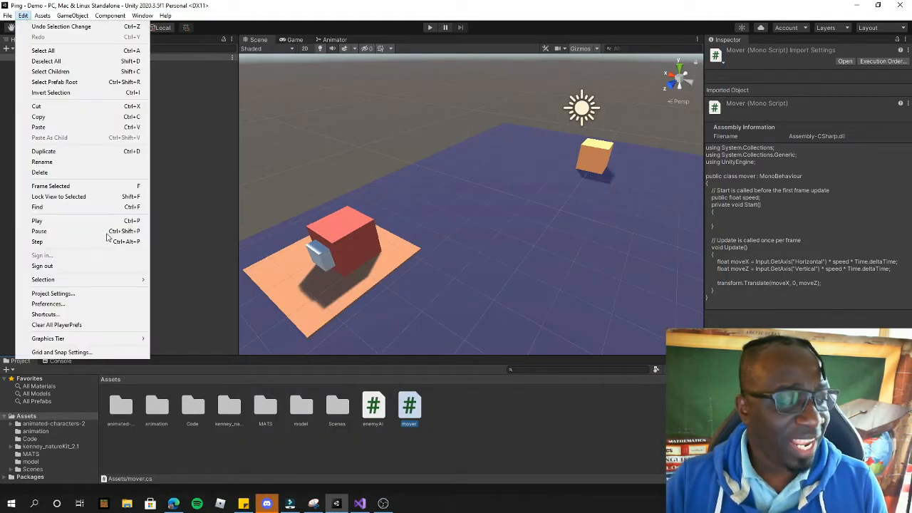
Step: In Preferences > External Tools, pick Browse... from the External Script Editor dropdown
left_click(50, 304)
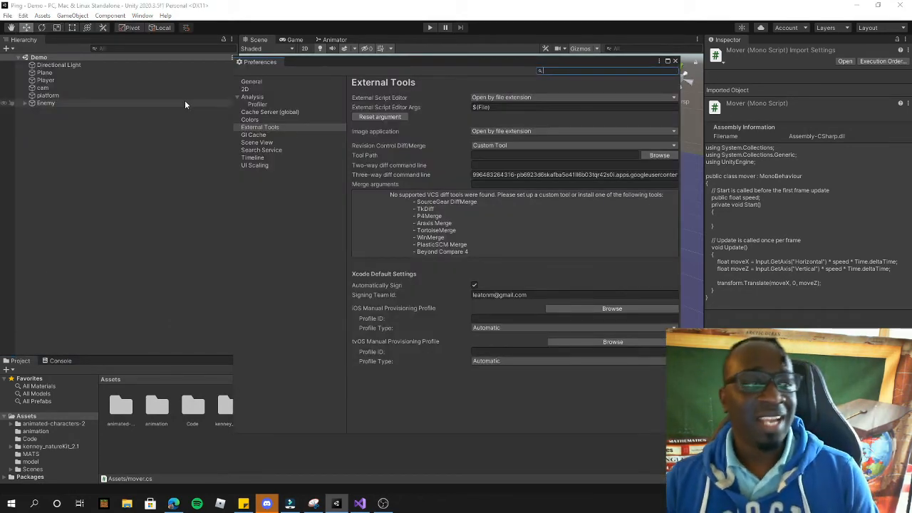
left_click(250, 128)
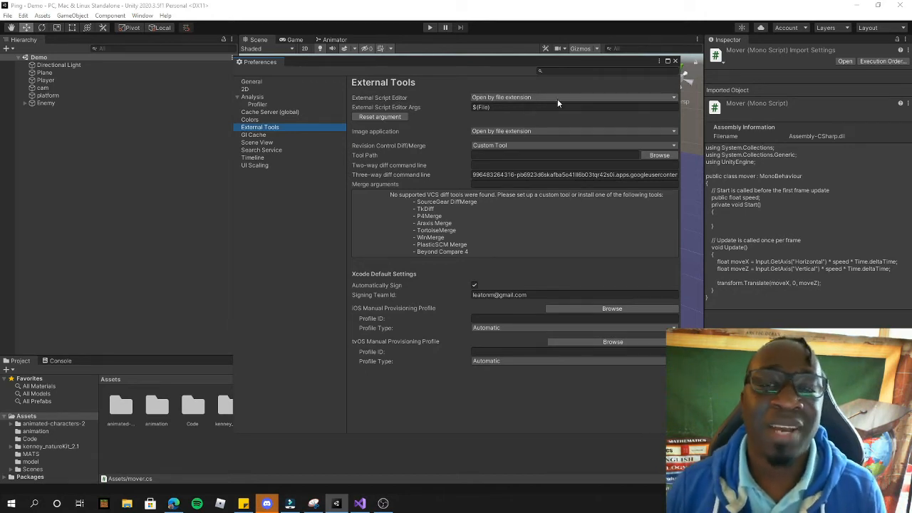
left_click(623, 97)
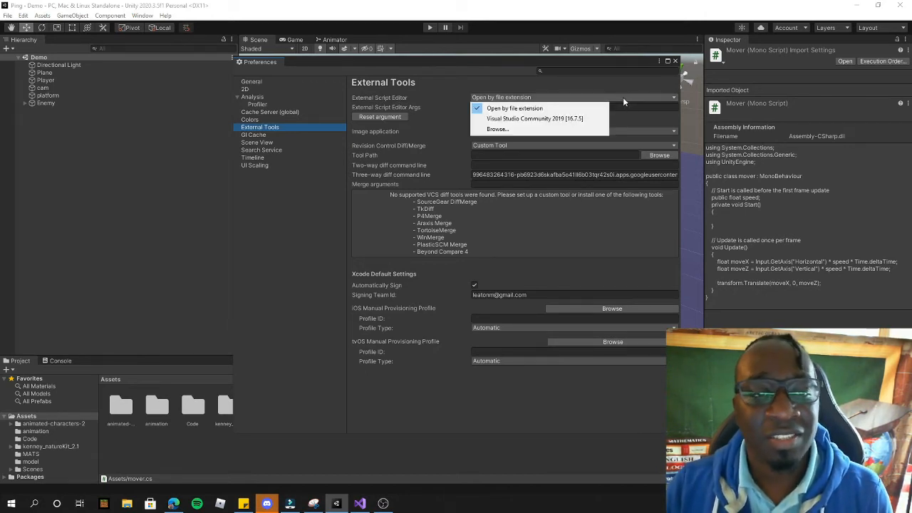
left_click(499, 130)
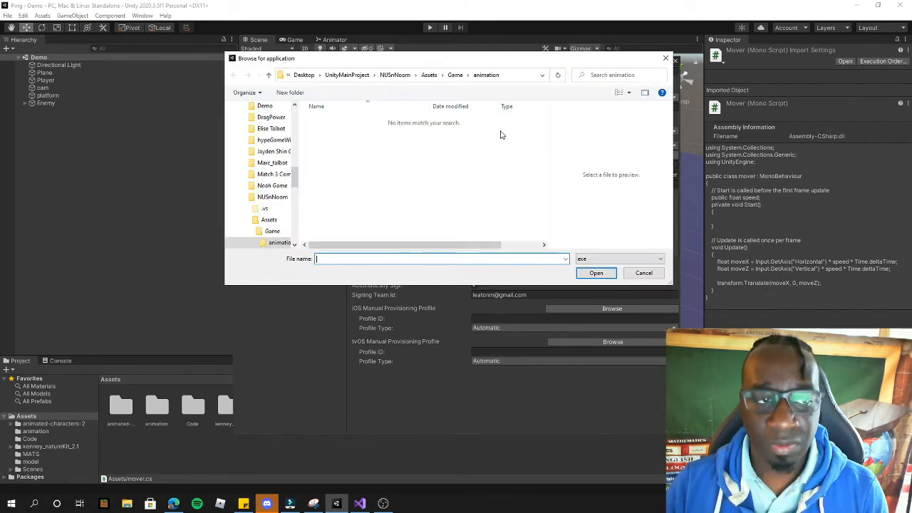
Step: Reopen the Browse for application dialog and expand This PC in its folder tree
left_click(643, 274)
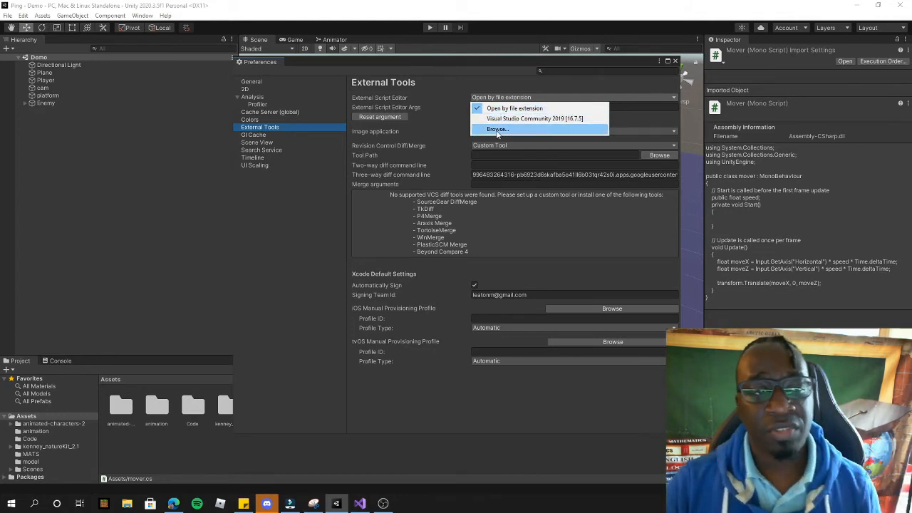
left_click(498, 129)
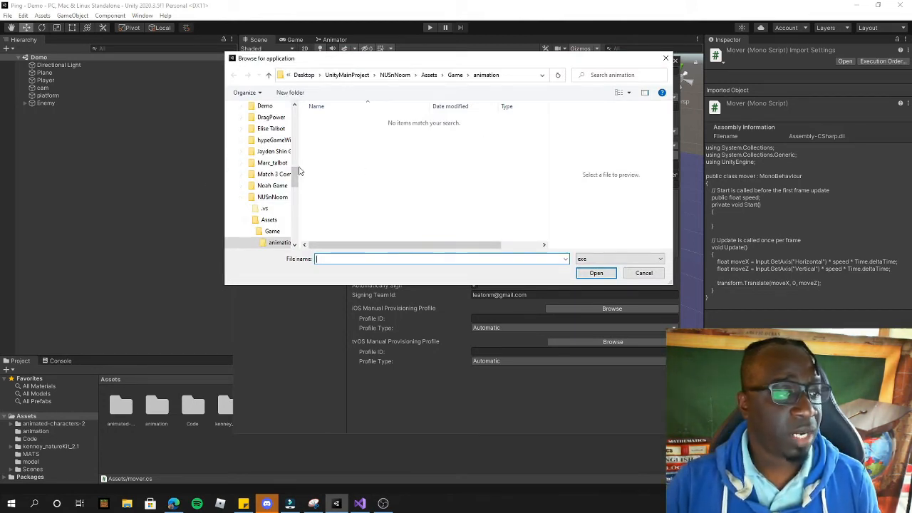
left_click_drag(298, 172, 381, 178)
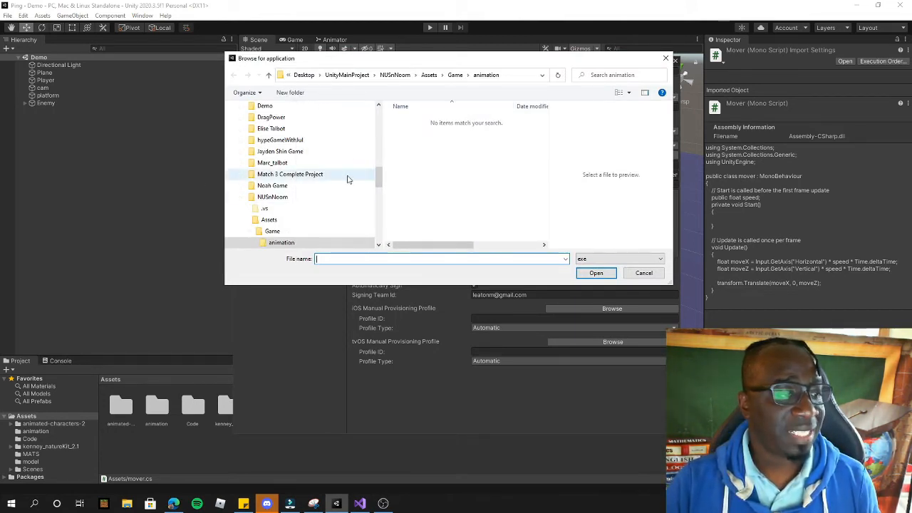
left_click(244, 197)
scroll(314, 189, "up", 3)
scroll(289, 184, "up", 10)
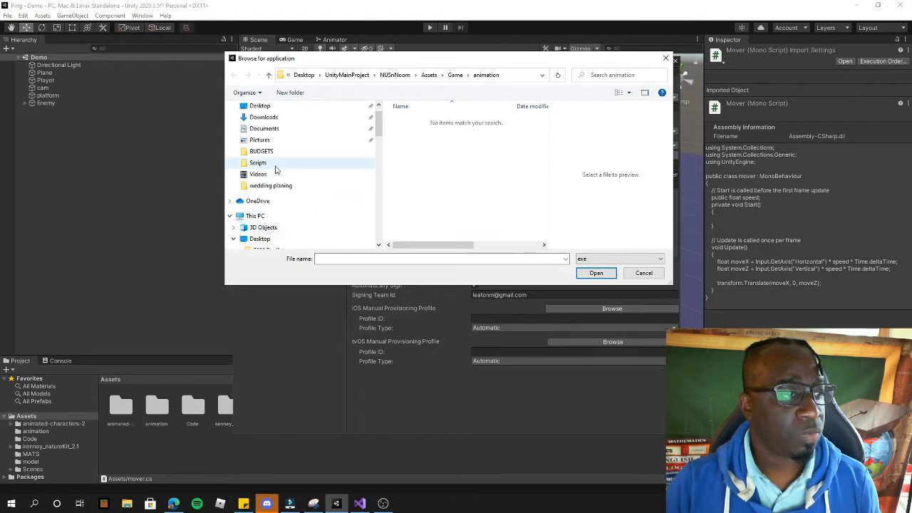
left_click(256, 216)
left_click(234, 238)
scroll(307, 185, "down", 2)
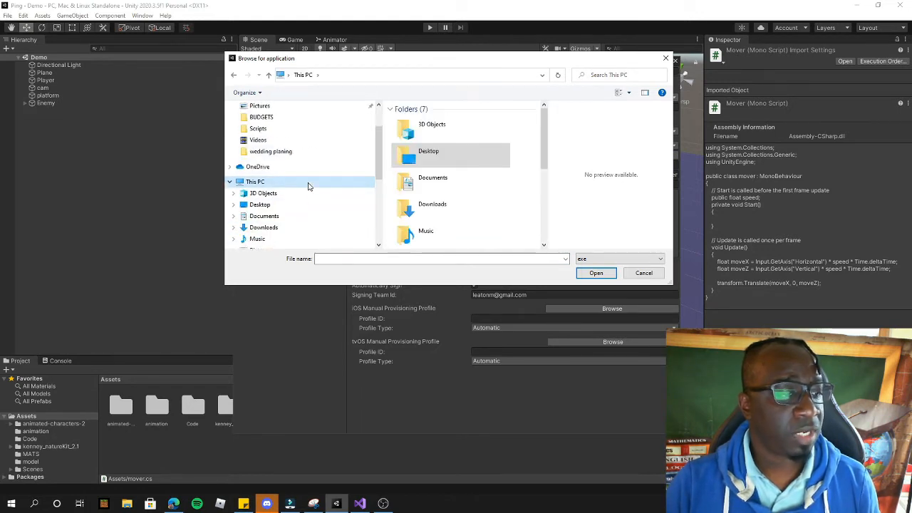
scroll(482, 183, "down", 4)
Step: Navigate to C:\Program Files (x86)\Microsoft Visual Studio\2019\Community\Common7\IDE
double_click(438, 153)
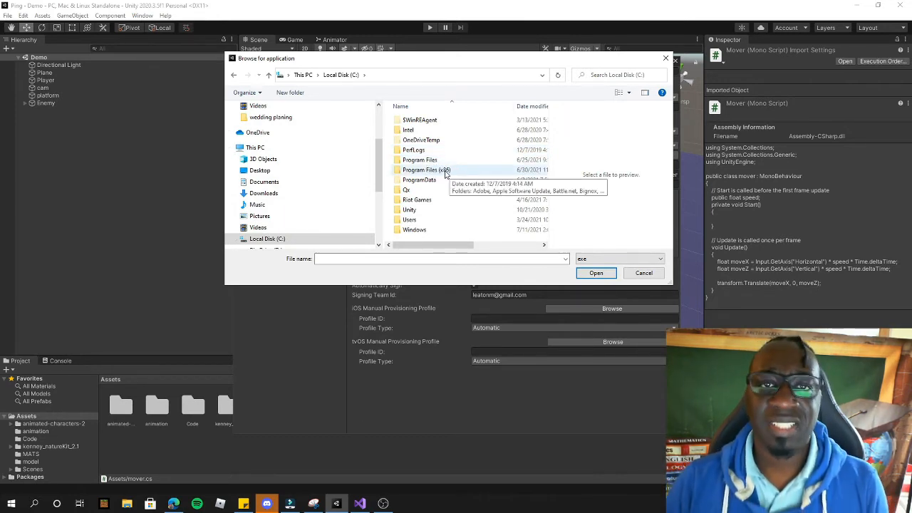
double_click(443, 170)
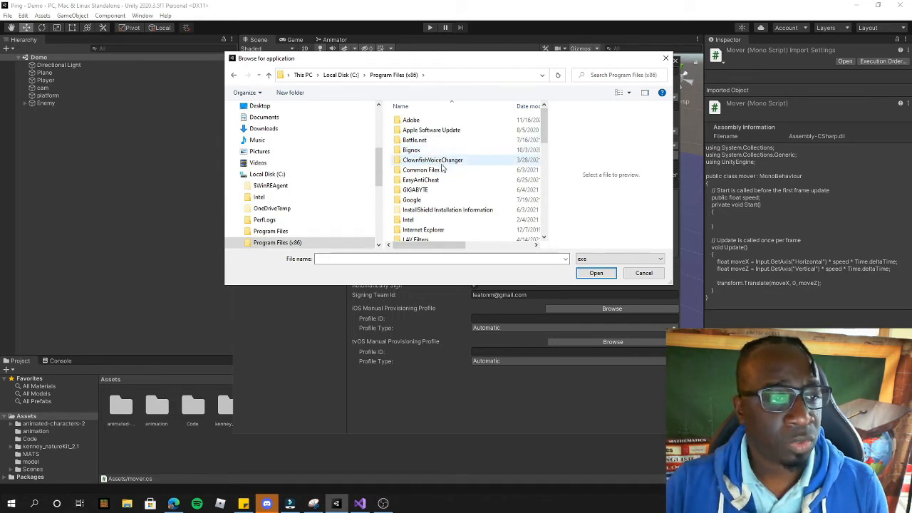
scroll(458, 176, "down", 4)
scroll(458, 175, "down", 1)
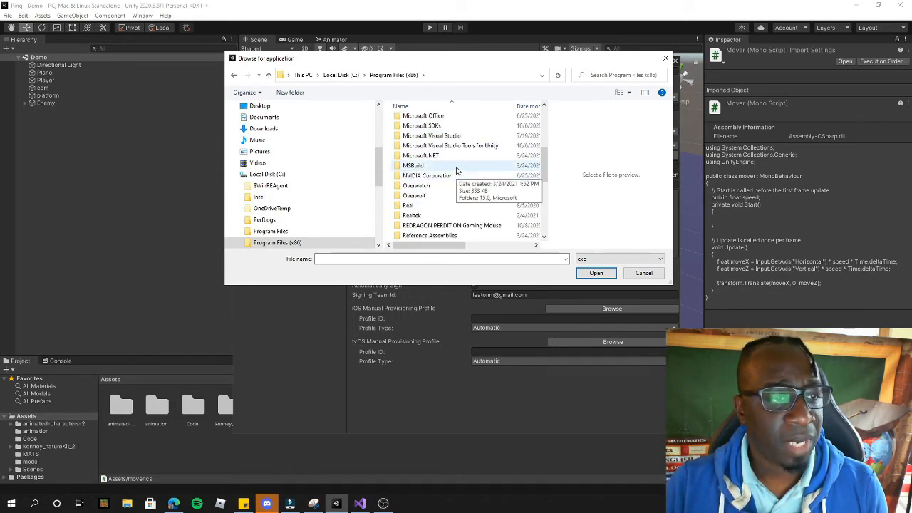
left_click(447, 136)
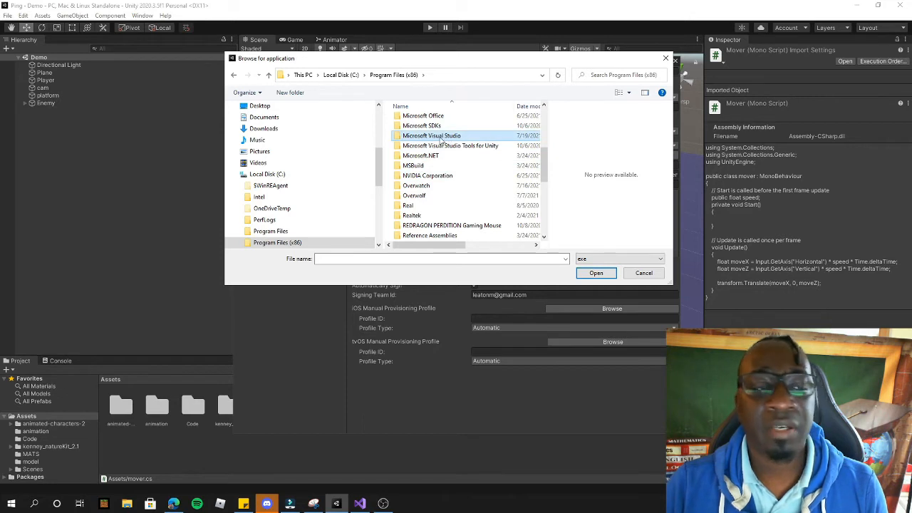
double_click(441, 137)
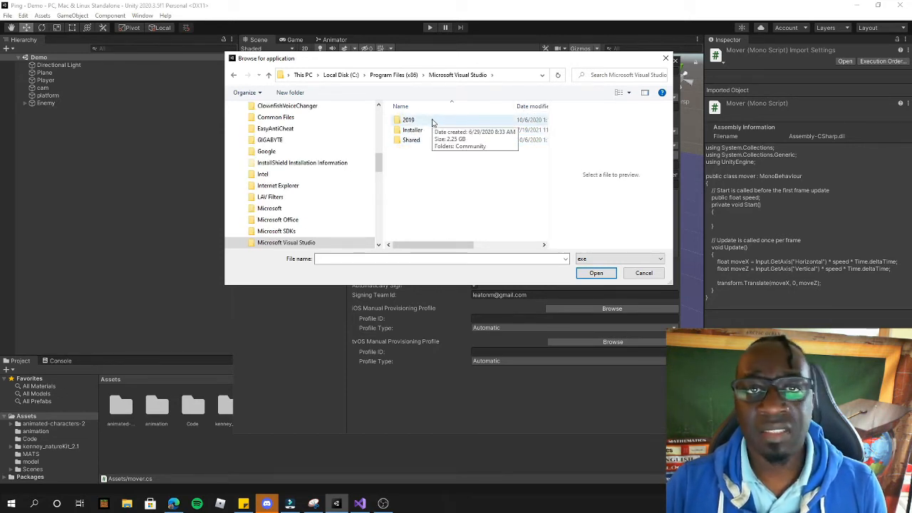
double_click(409, 120)
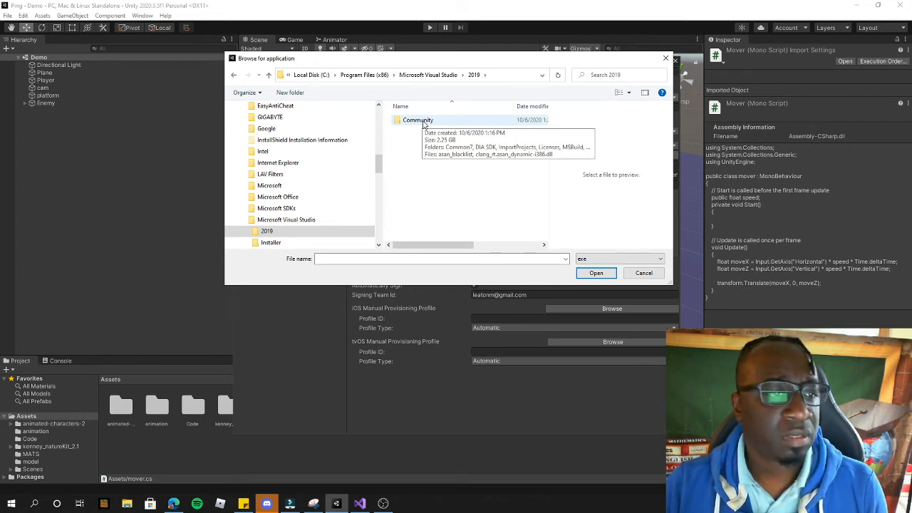
double_click(417, 120)
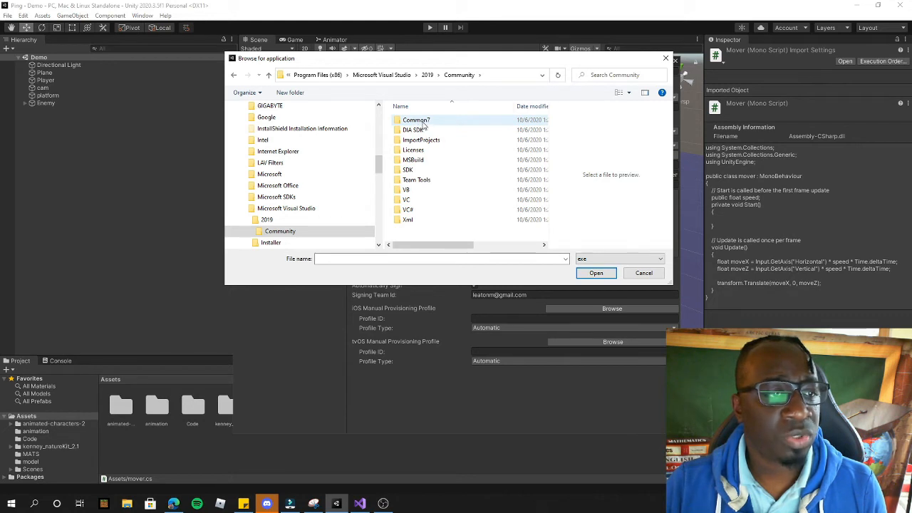
double_click(419, 121)
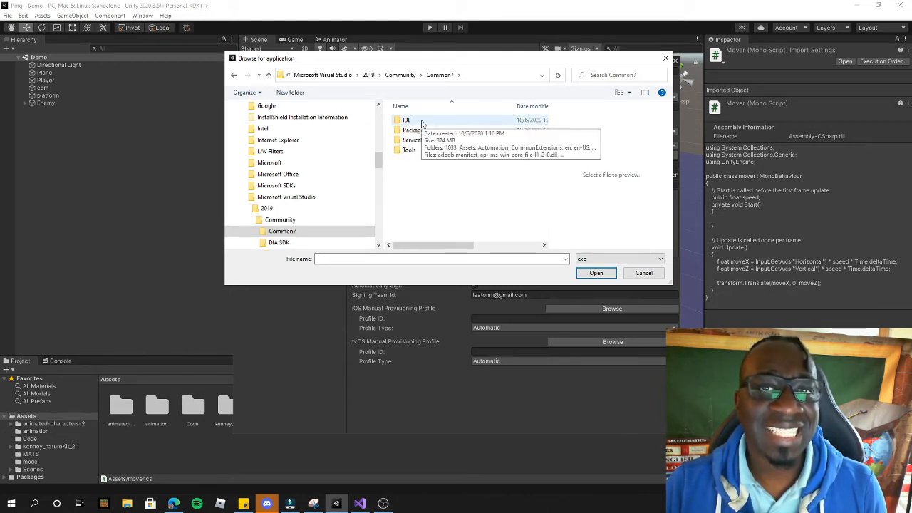
double_click(421, 121)
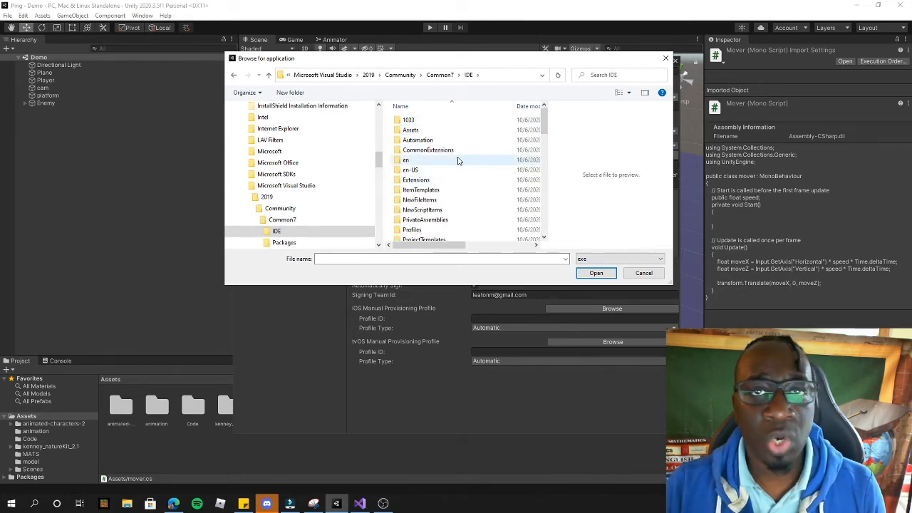
Step: Select devenv and open it as the External Script Editor
scroll(458, 146, "down", 10)
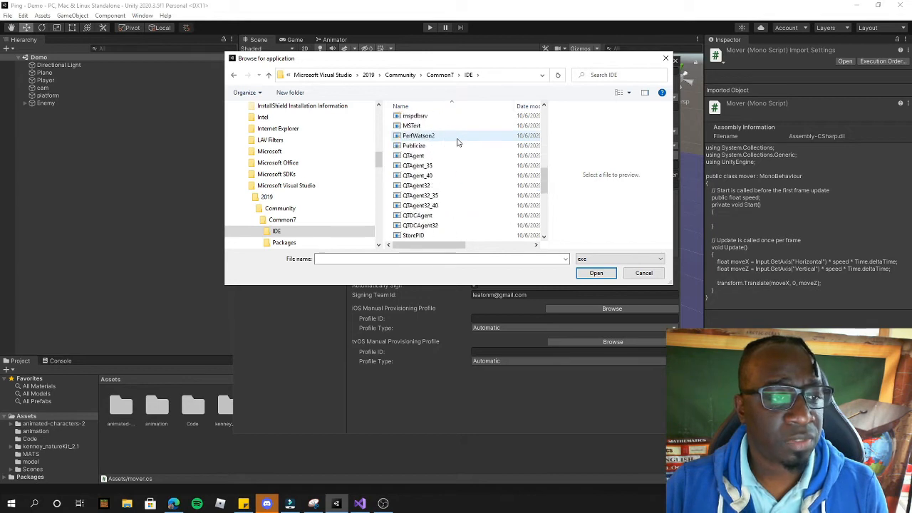
scroll(460, 141, "up", 2)
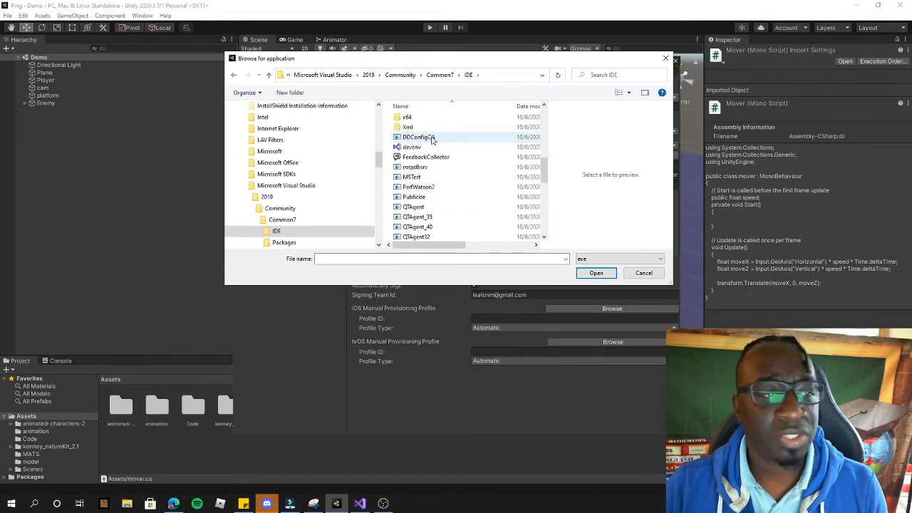
left_click(410, 147)
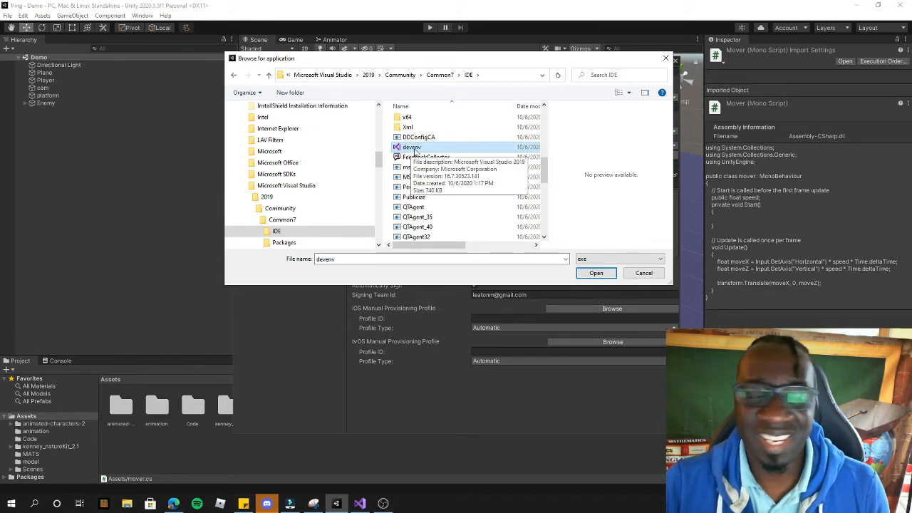
left_click(413, 148)
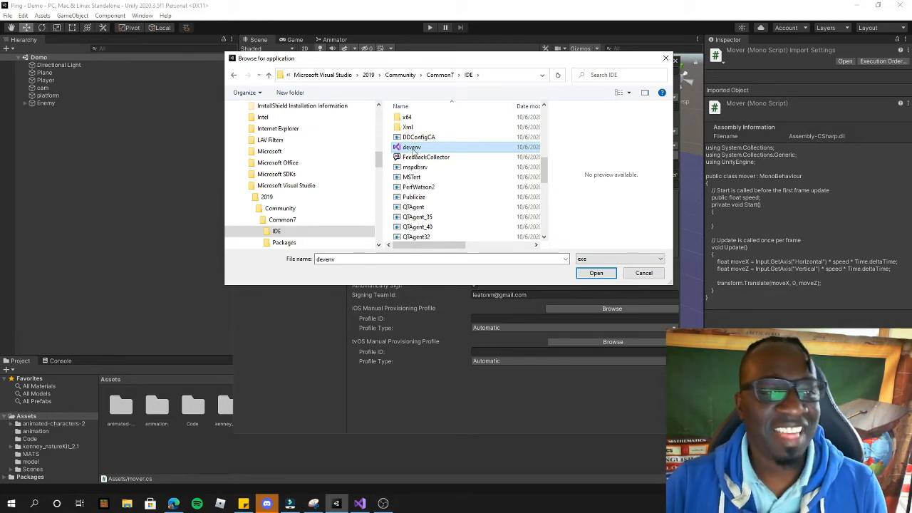
left_click(599, 275)
left_click(597, 274)
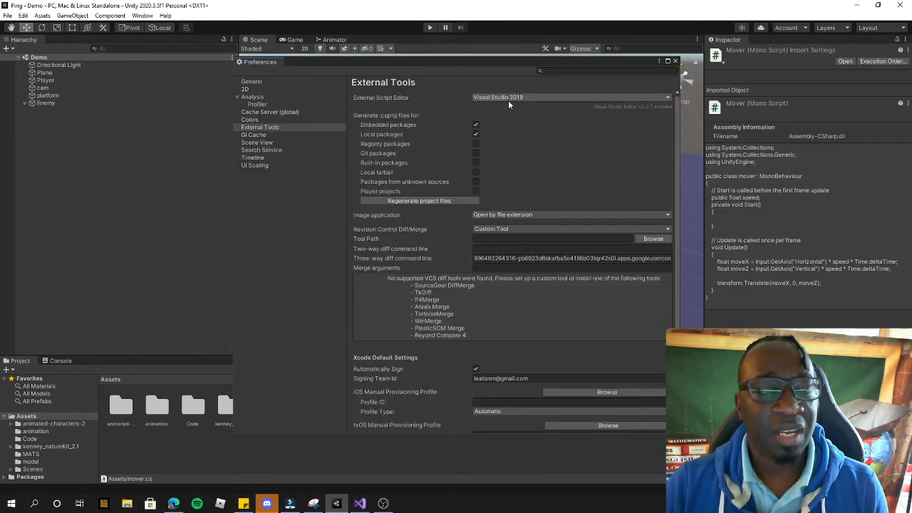
Step: Confirm Visual Studio 2019 is checked in the External Script Editor dropdown
left_click(504, 99)
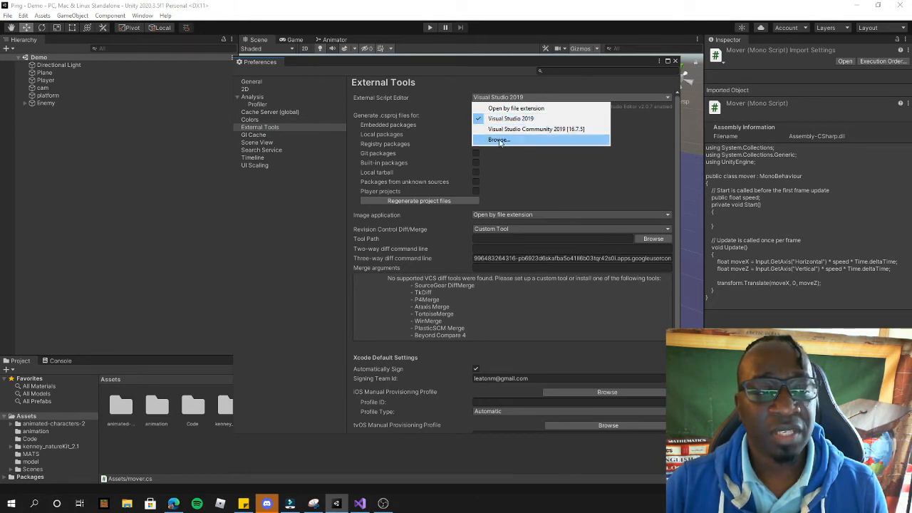
left_click(12, 503)
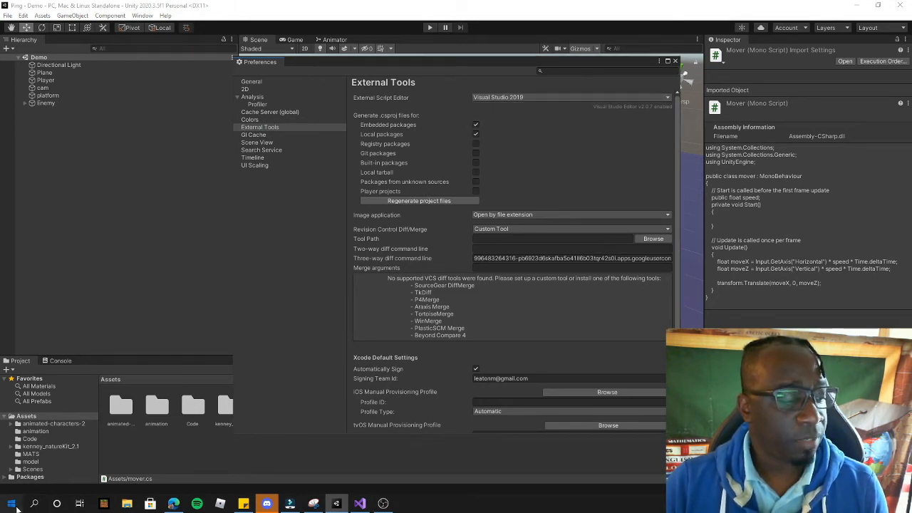
Step: Search Start for vis and open the Visual Studio 2019 shortcut's file location
type("vi")
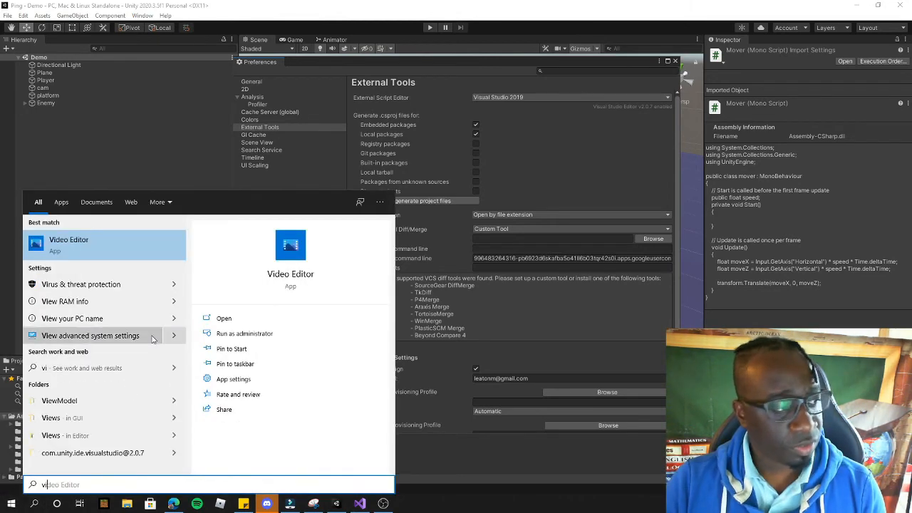
type("s")
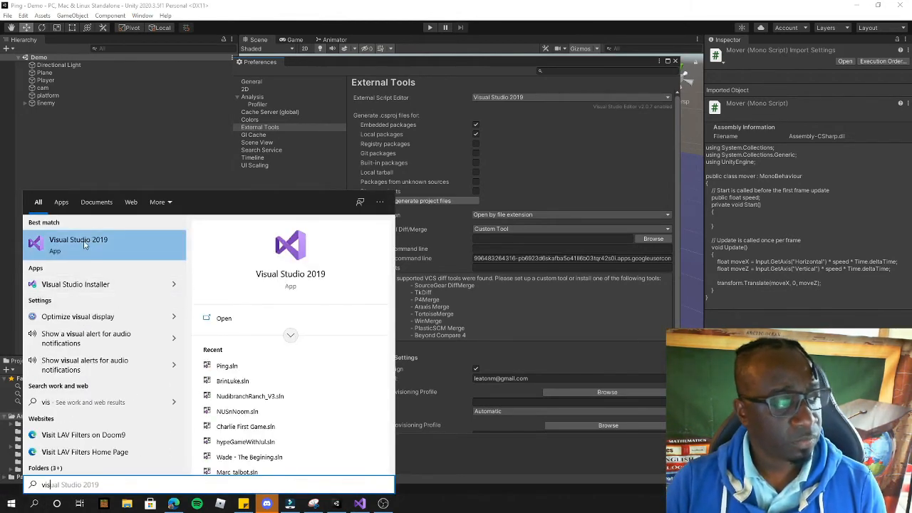
right_click(91, 247)
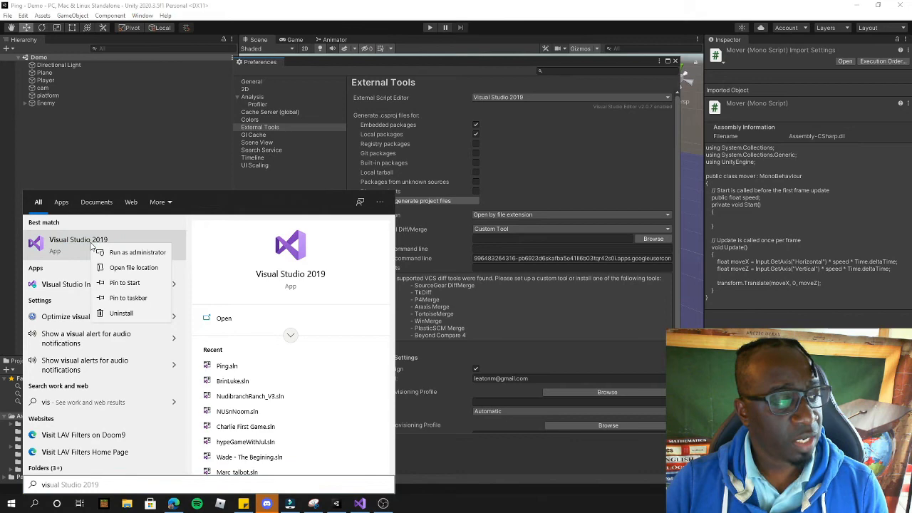
left_click(132, 267)
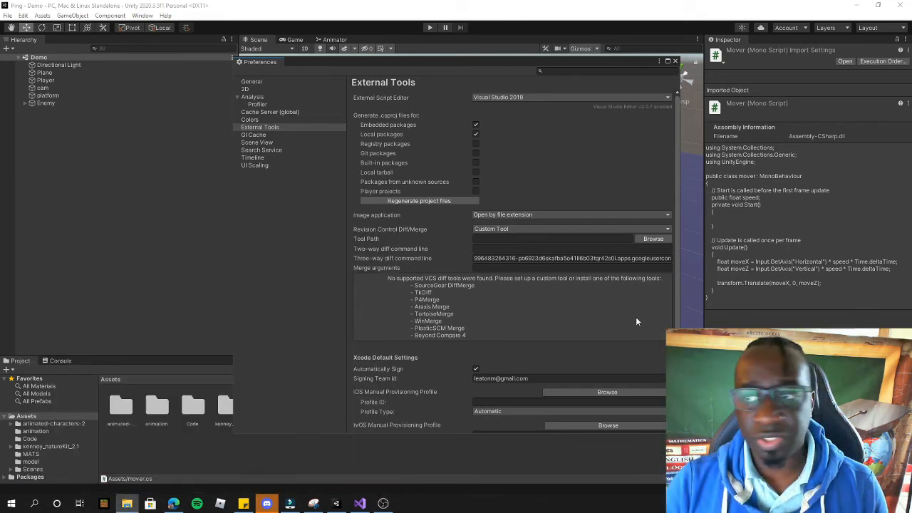
Step: Go to the Visual Studio 2019 shortcut's install location and reveal the full Common7\IDE path holding devenv
left_click_drag(899, 84, 337, 55)
scroll(254, 379, "down", 1)
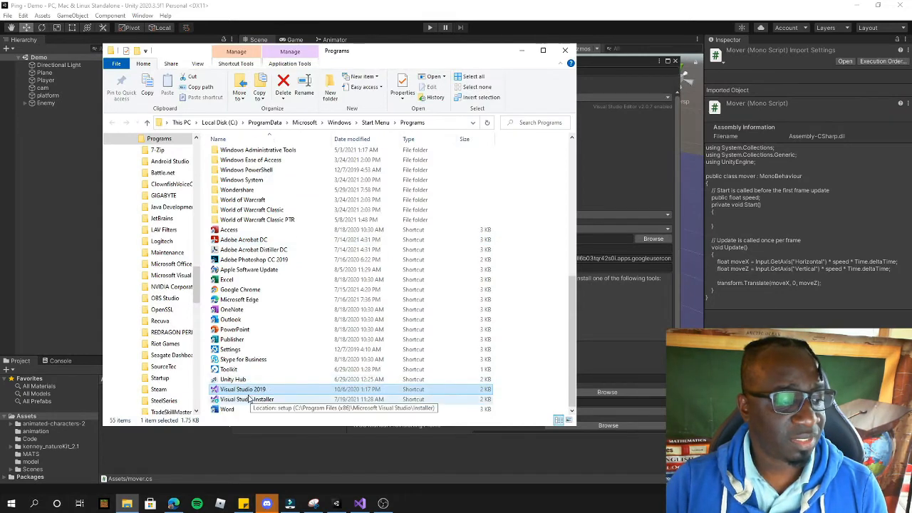
right_click(249, 388)
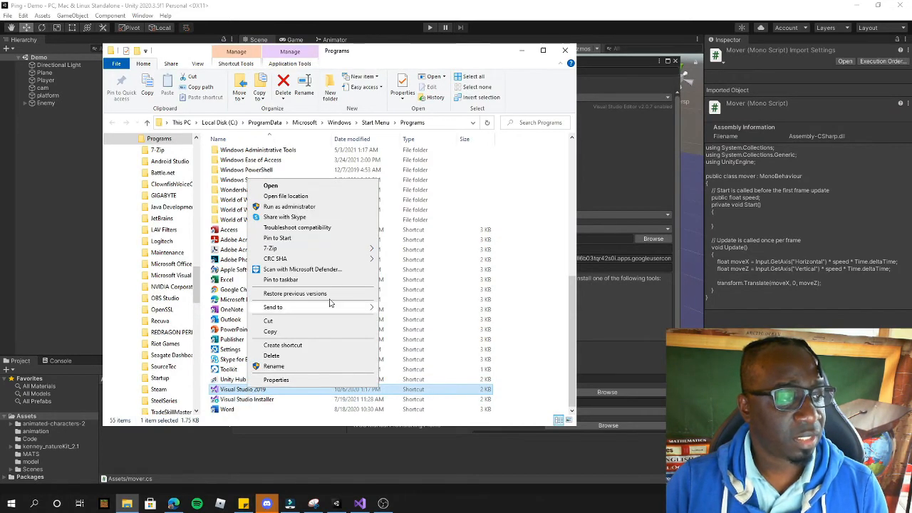
left_click(293, 196)
scroll(242, 313, "down", 3)
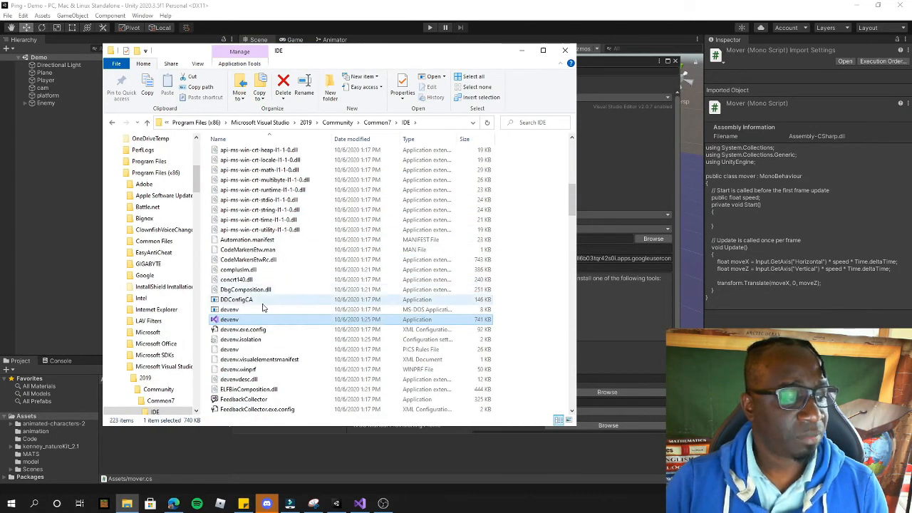
left_click(230, 319)
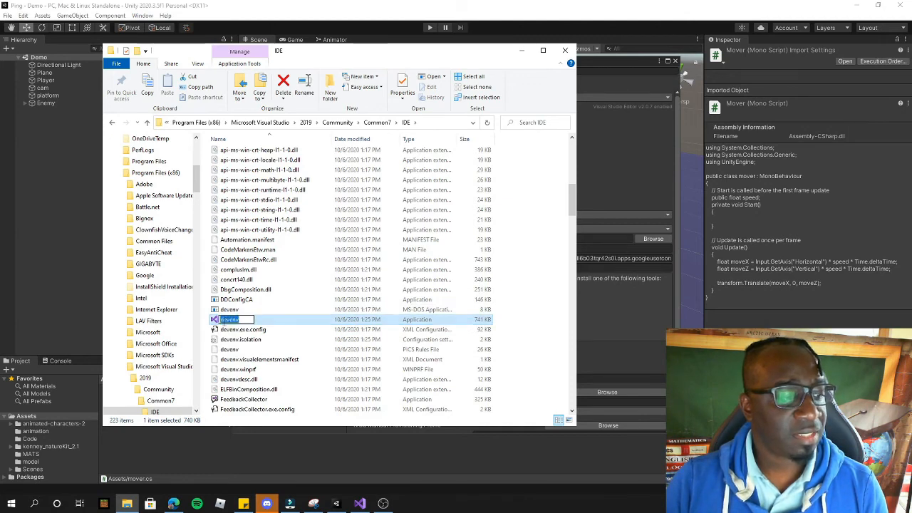
scroll(242, 321, "down", 6)
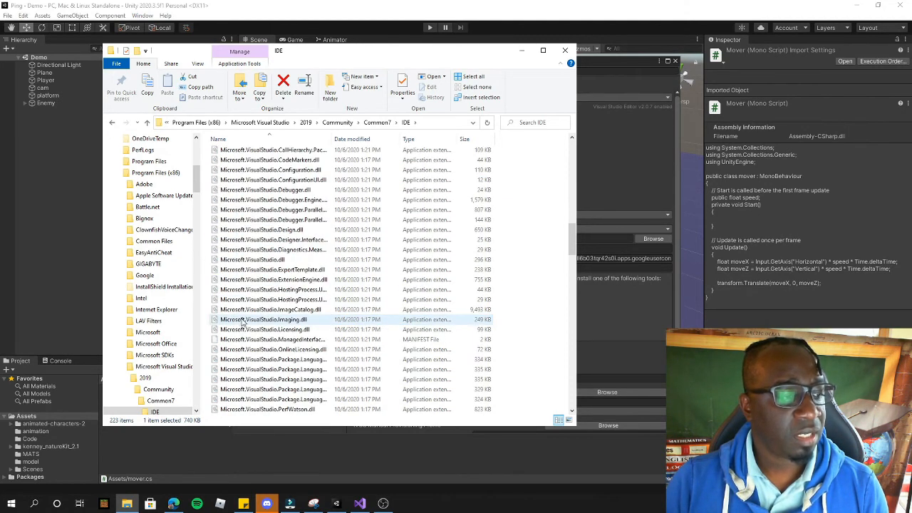
scroll(248, 321, "down", 10)
scroll(248, 321, "up", 3)
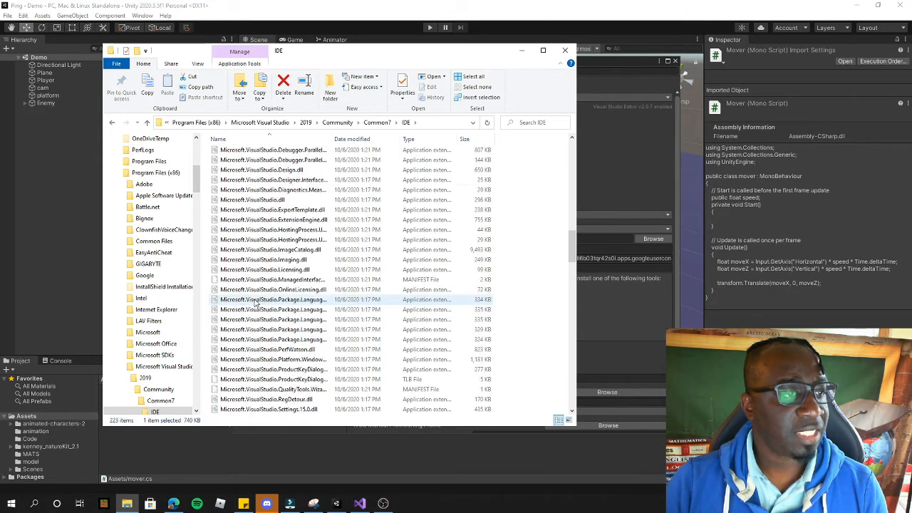
left_click(406, 125)
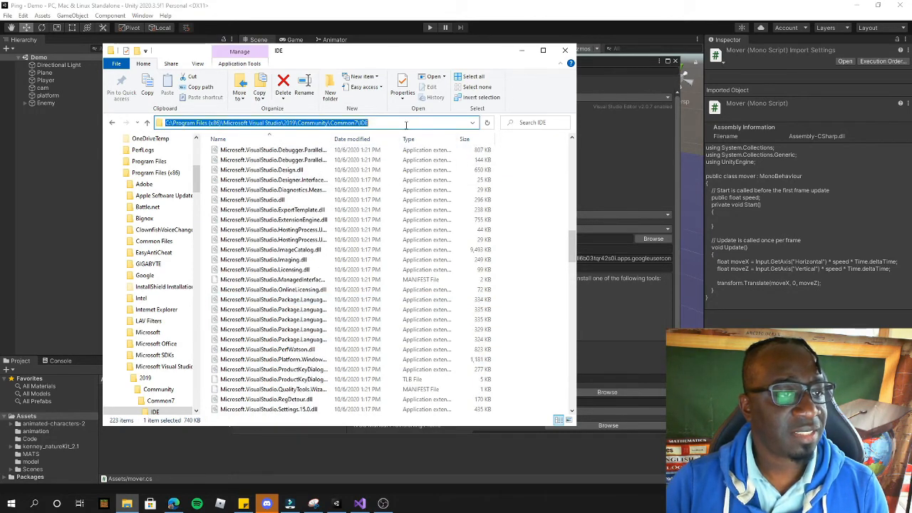
scroll(355, 151, "up", 6)
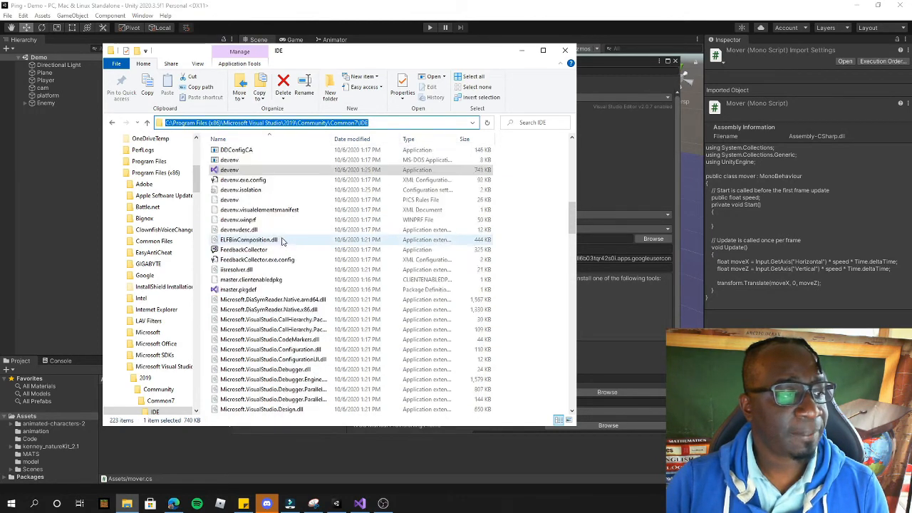
Step: Close File Explorer, confirm Visual Studio 2019 as the External Script Editor, and close Preferences
left_click(564, 50)
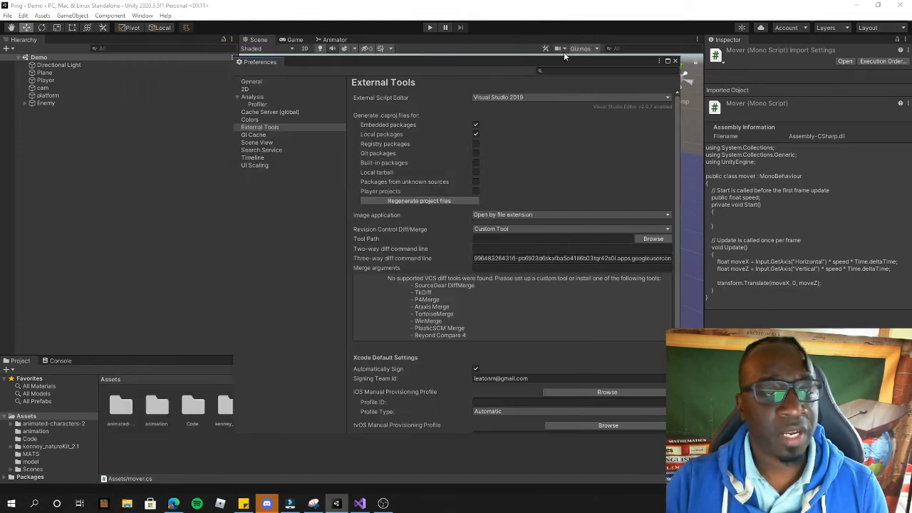
left_click(526, 97)
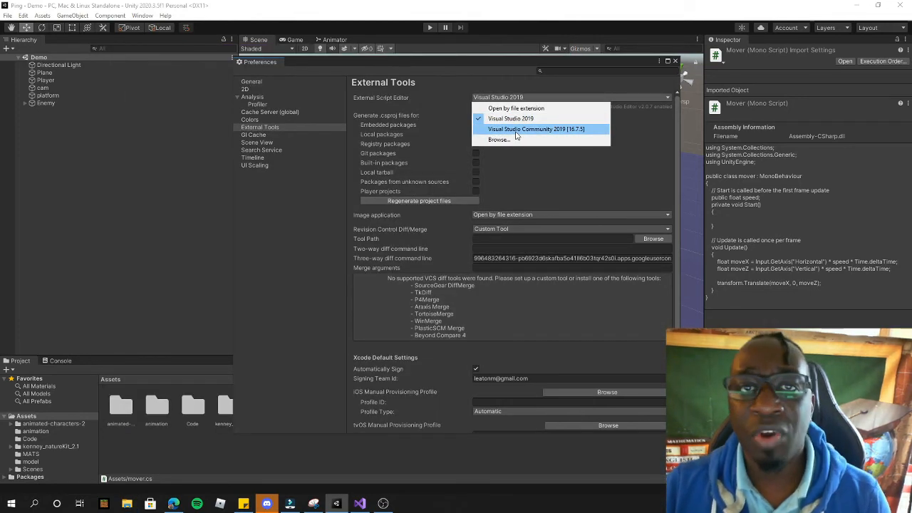
left_click(500, 119)
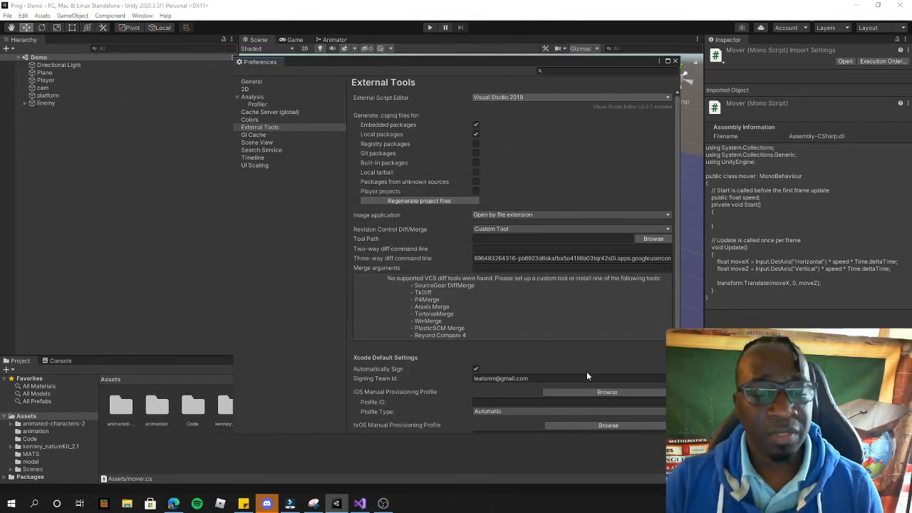
left_click(676, 62)
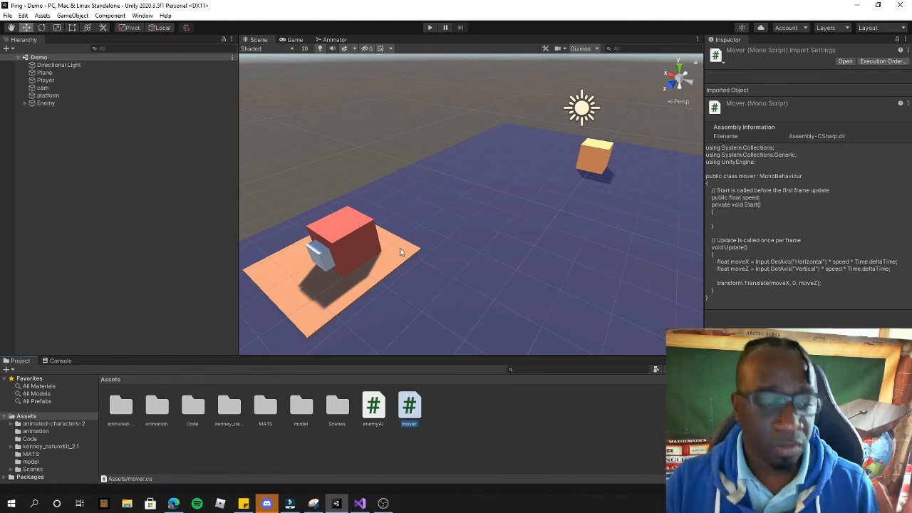
Step: Open mover.cs from the Assets folder in Visual Studio 2019
mouse_move(369, 498)
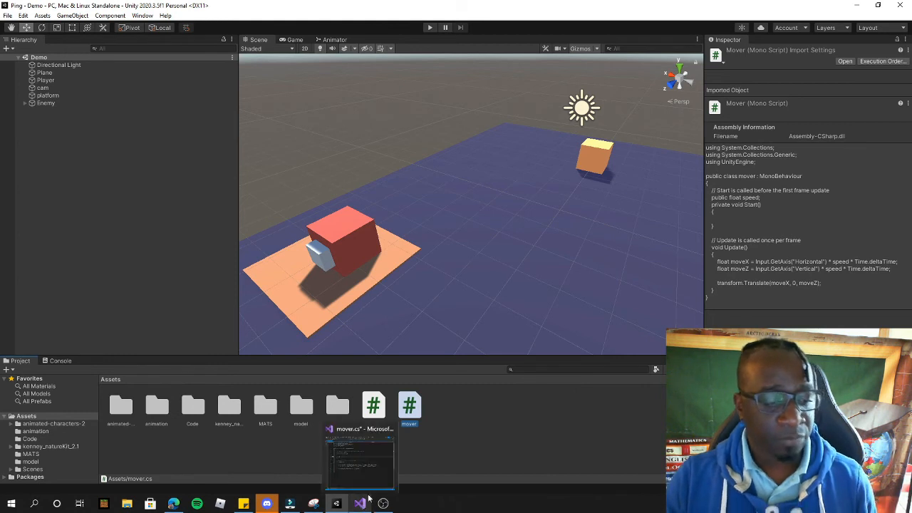
double_click(409, 407)
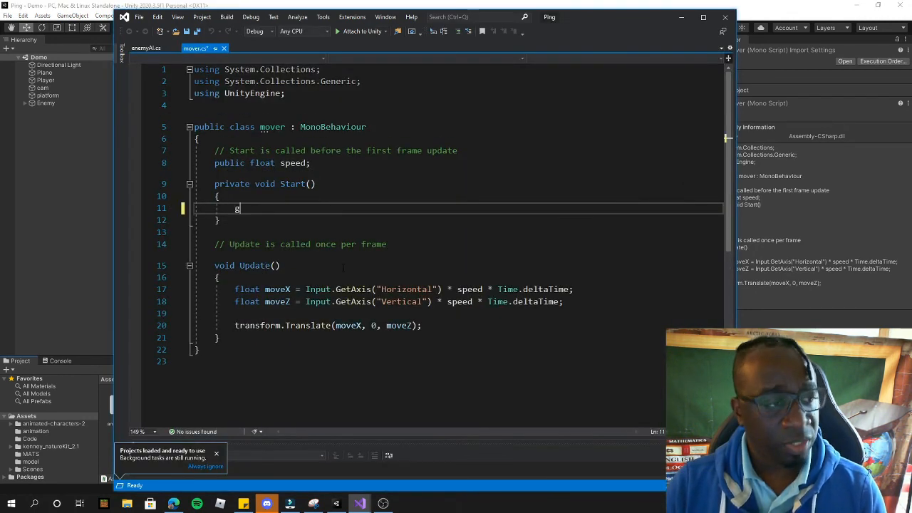
Step: Test IntelliSense by typing a 'g' in Start, then delete the stray letter
type("g")
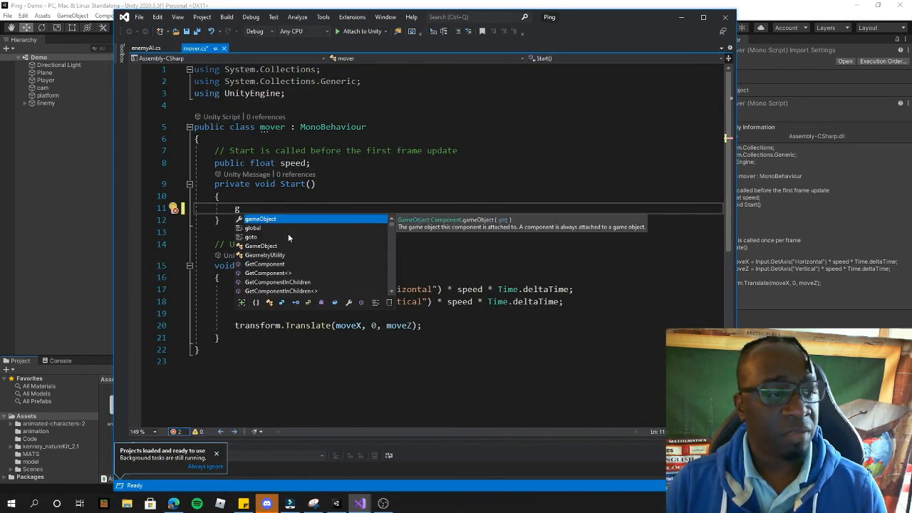
left_click(228, 339)
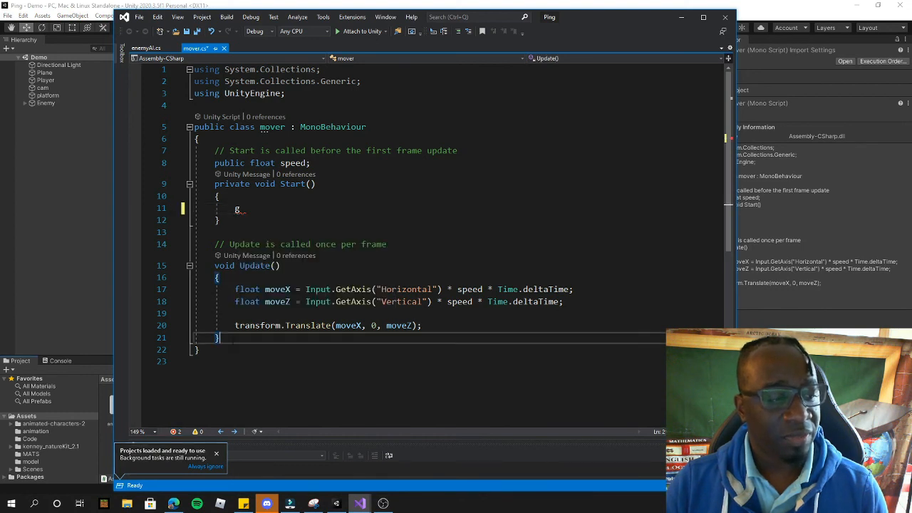
left_click_drag(255, 211, 235, 209)
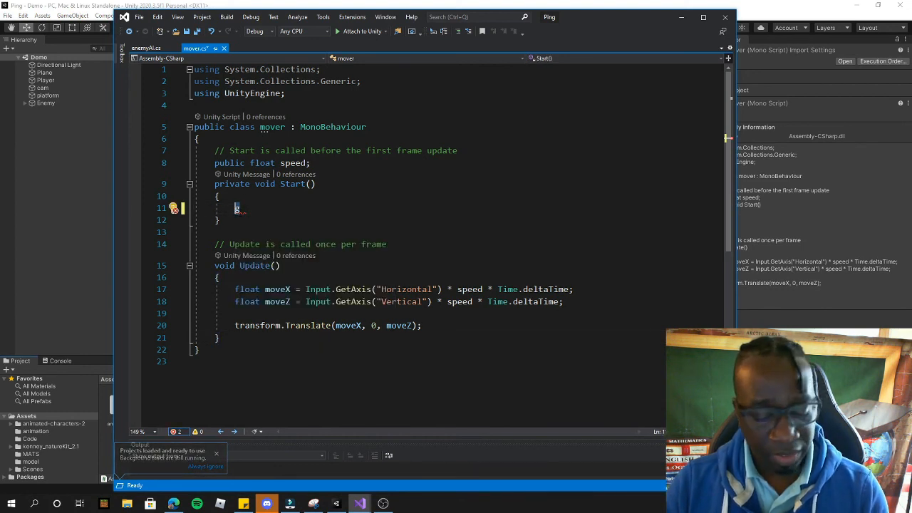
key("BackSpace")
Step: Add an empty FixedUpdate() method below Update using the IntelliSense completion
left_click(228, 338)
key("Return")
key("Return")
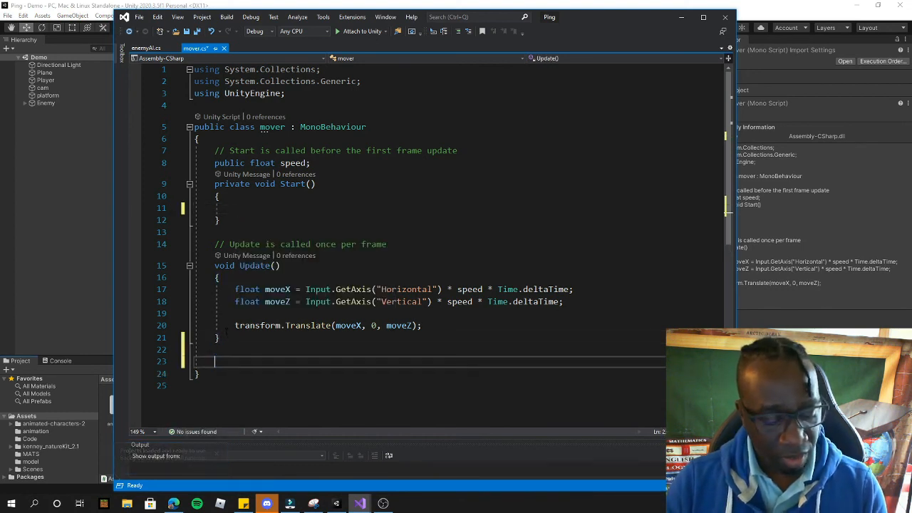
type("fixx")
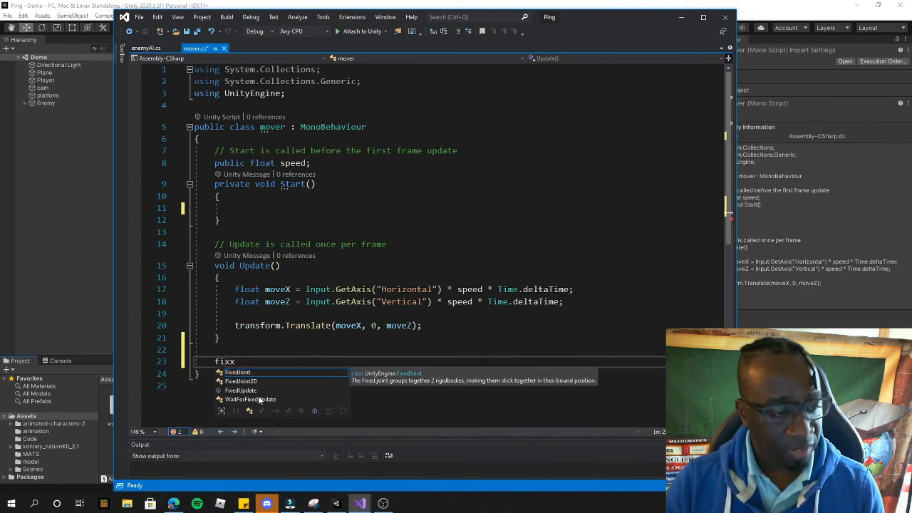
left_click(250, 390)
key("Tab")
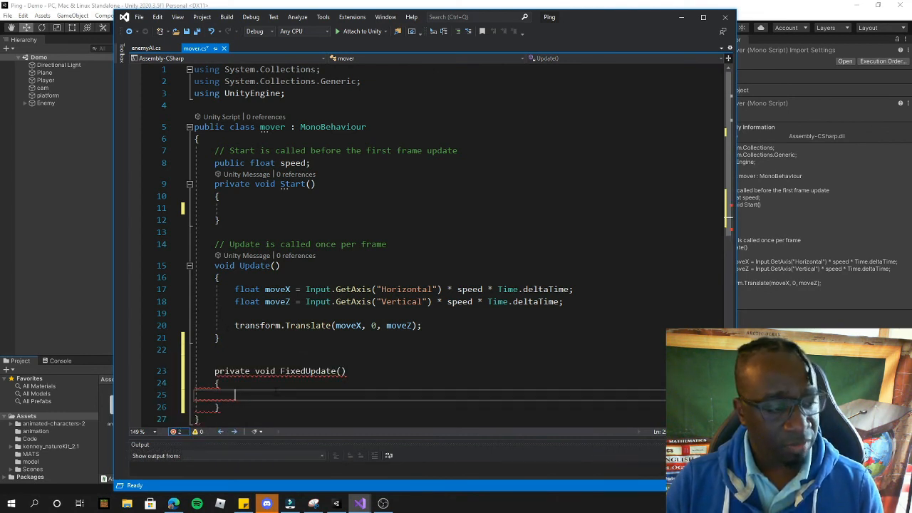
scroll(354, 363, "down", 2)
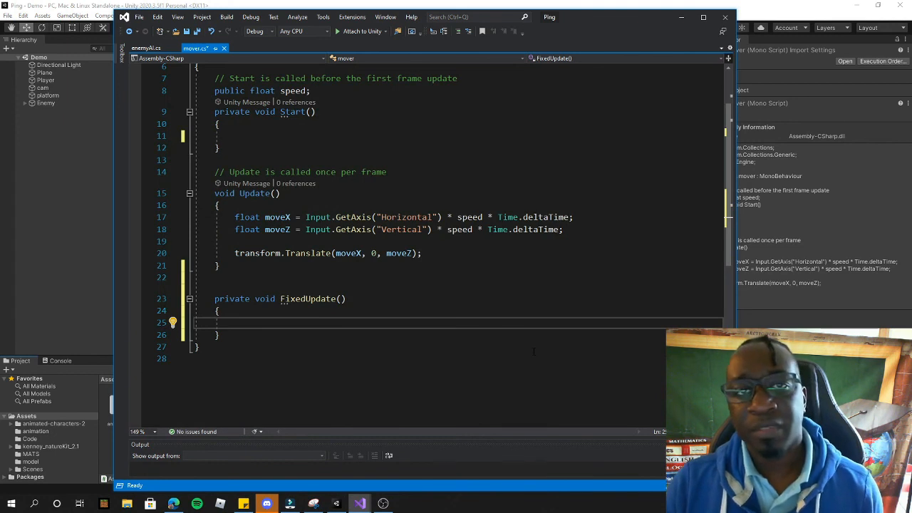